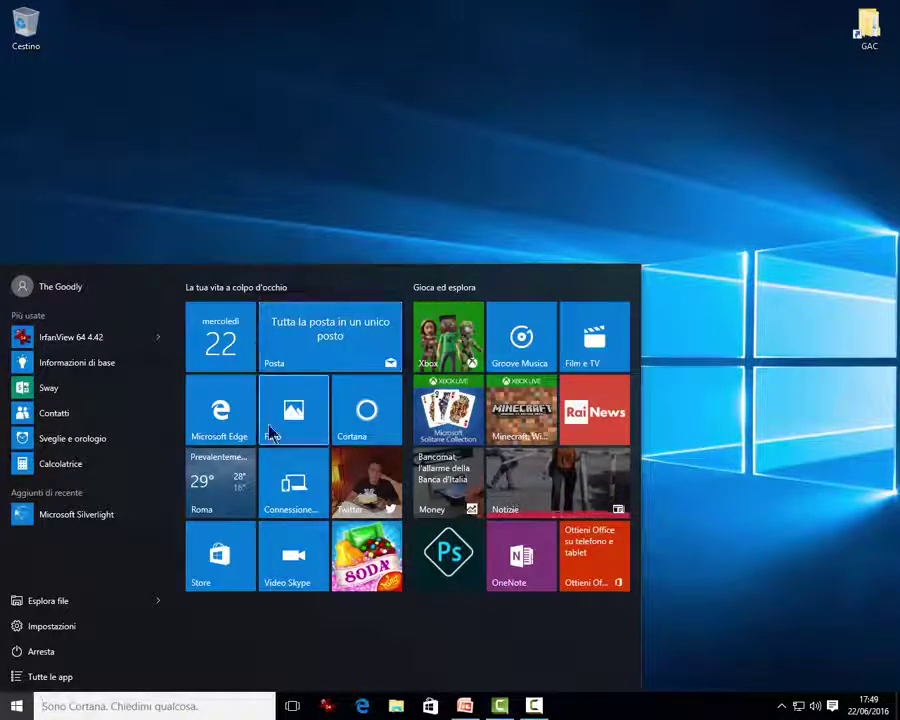
# - Launch the Meteo app from its Start tile, close its window and return to the Start menu
pyautogui.click(228, 500)
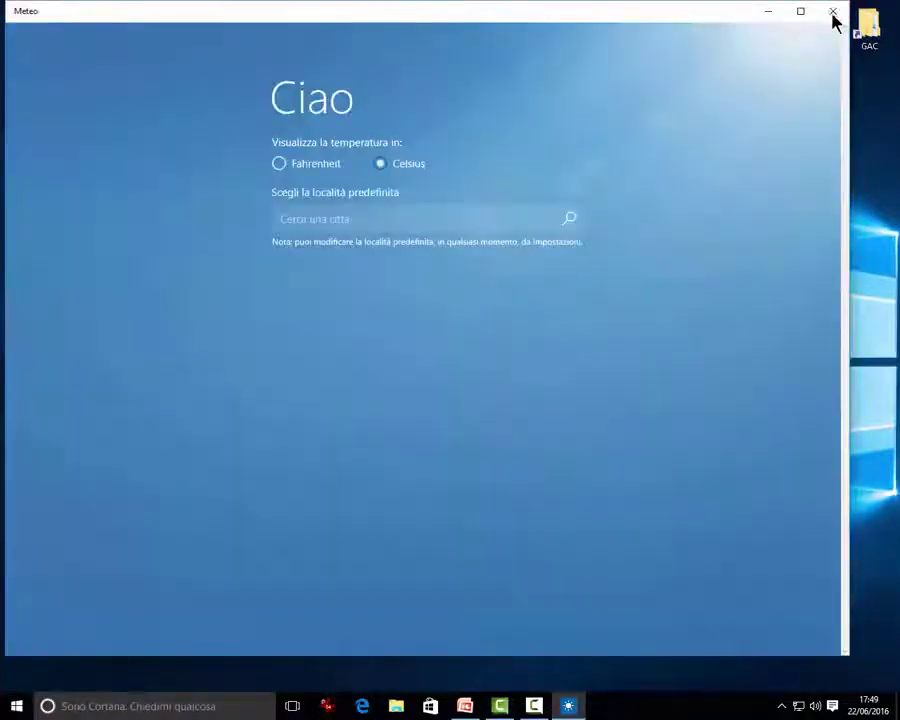
pyautogui.click(832, 12)
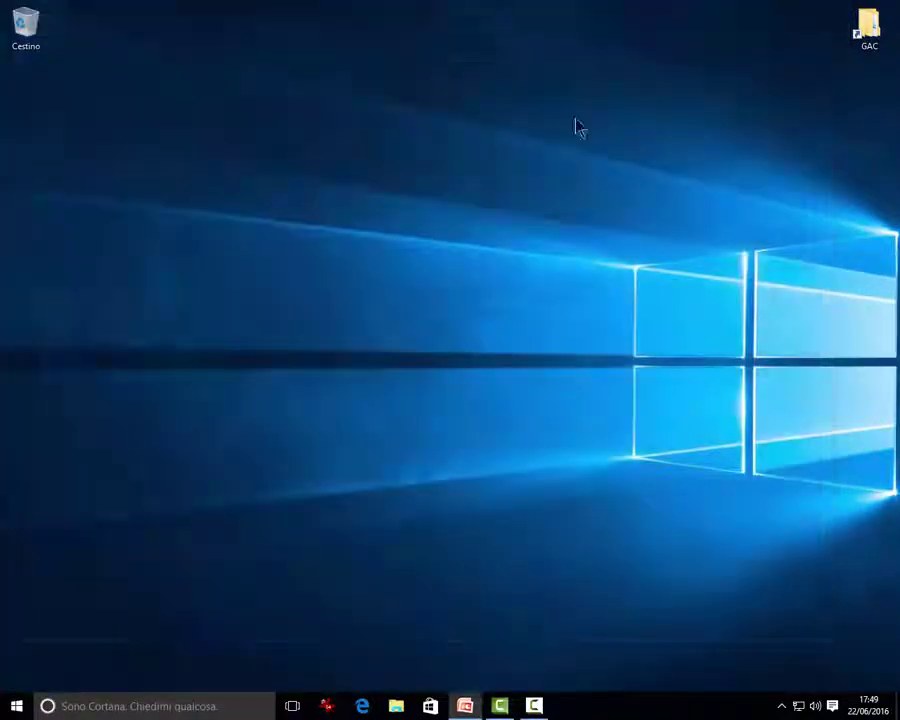
pyautogui.press('super')
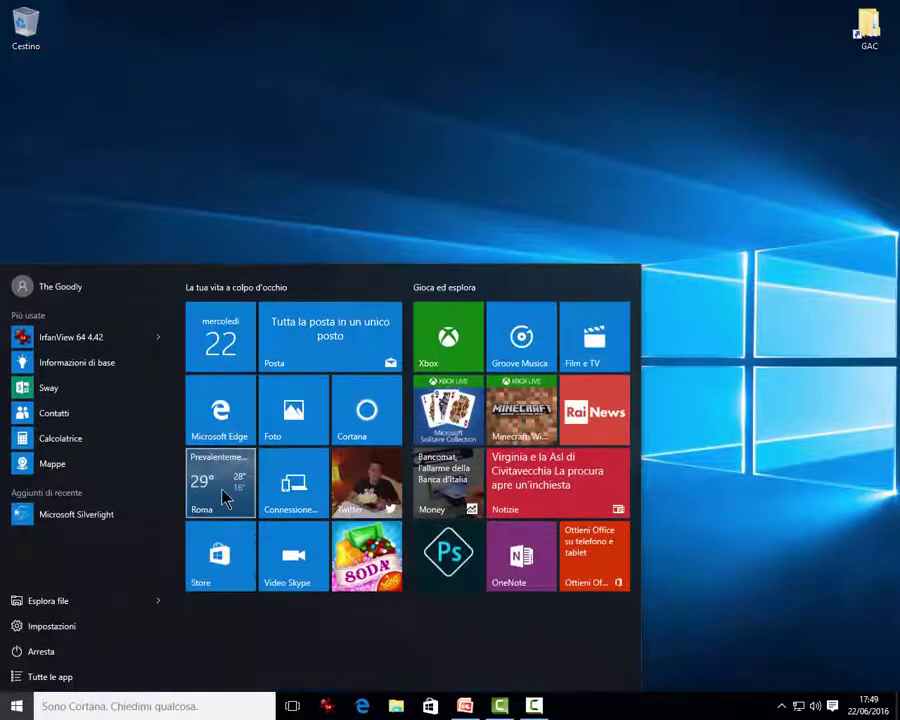
# - Resize the Meteo tile to Piccolo and from there to Orizzontale
pyautogui.rightClick(224, 495)
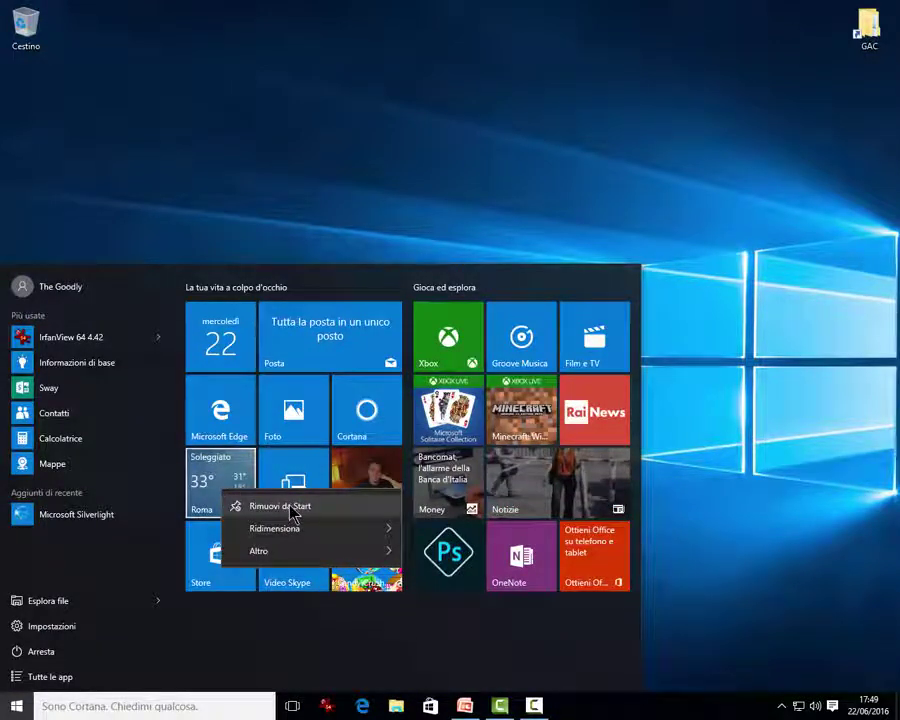
pyautogui.moveTo(302, 530)
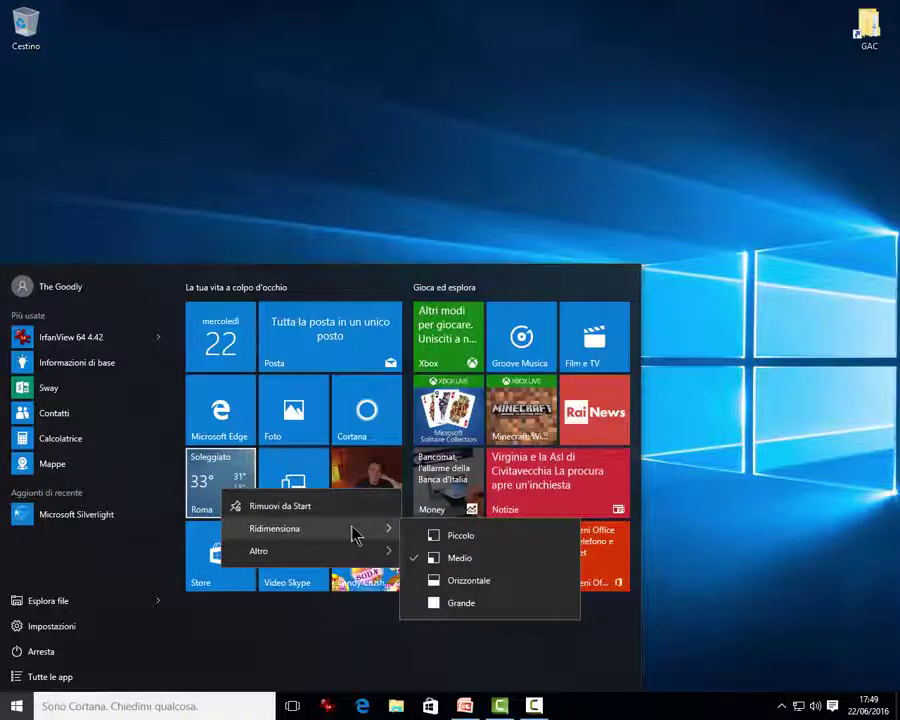
pyautogui.click(468, 537)
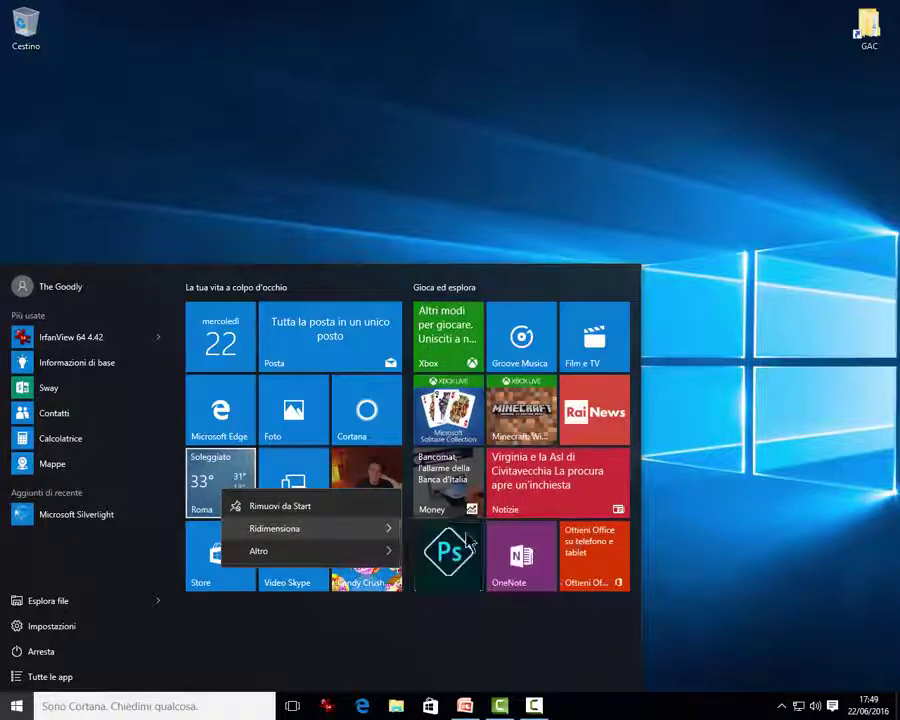
pyautogui.rightClick(210, 477)
pyautogui.moveTo(330, 513)
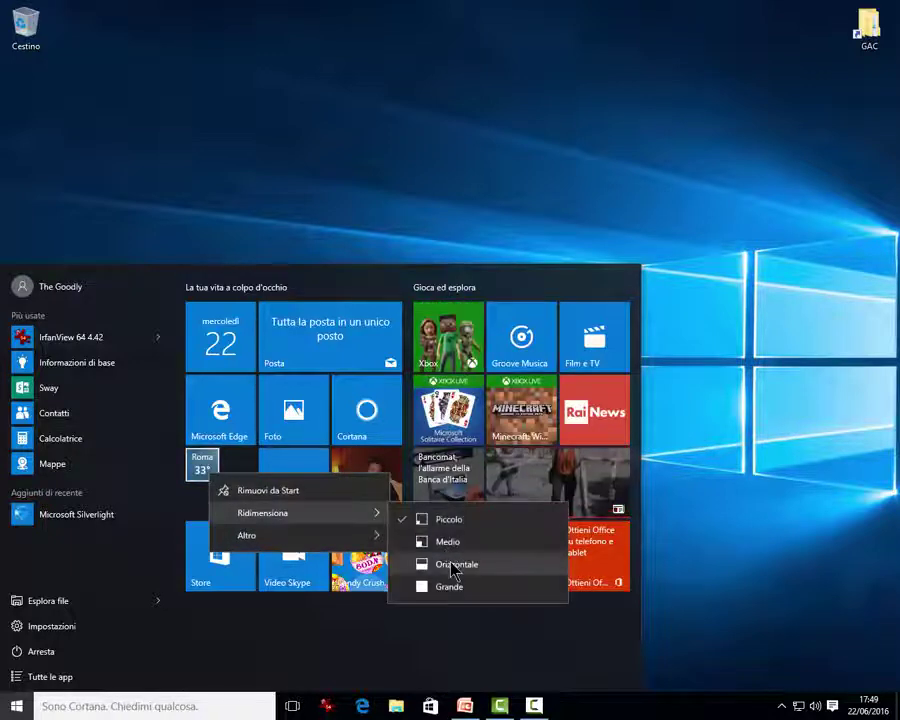
pyautogui.click(455, 566)
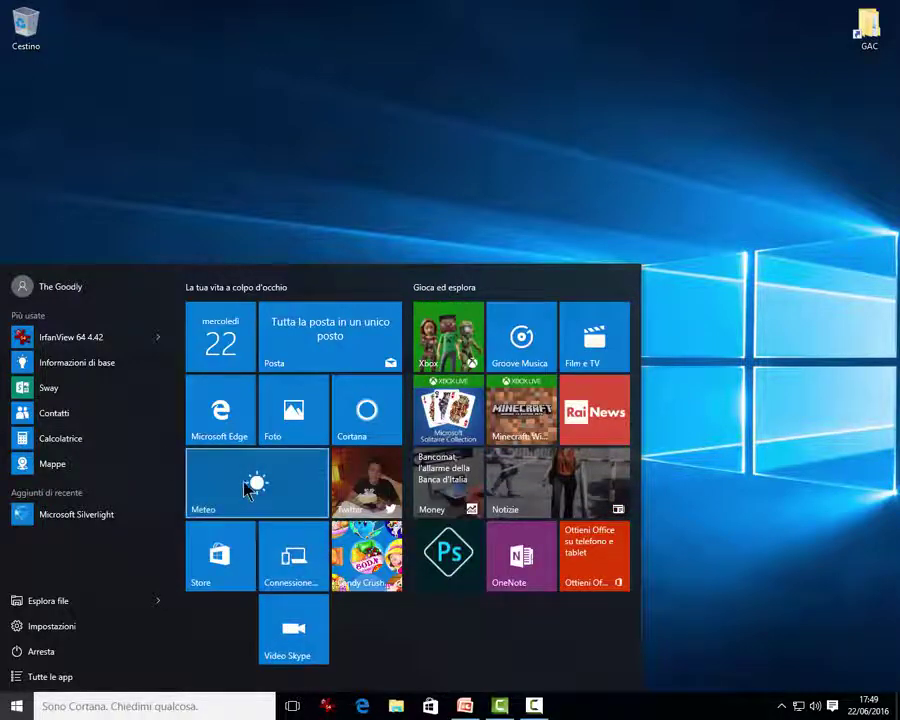
# - Enlarge the Meteo tile to Grande and bring it back to Medio
pyautogui.rightClick(245, 488)
pyautogui.moveTo(362, 526)
pyautogui.click(473, 598)
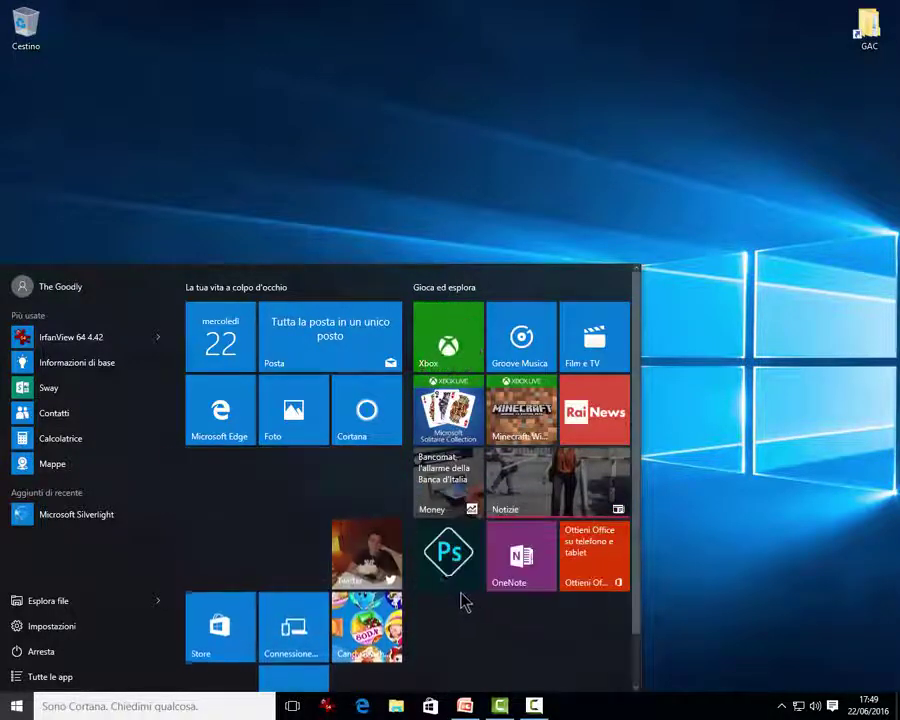
pyautogui.rightClick(307, 550)
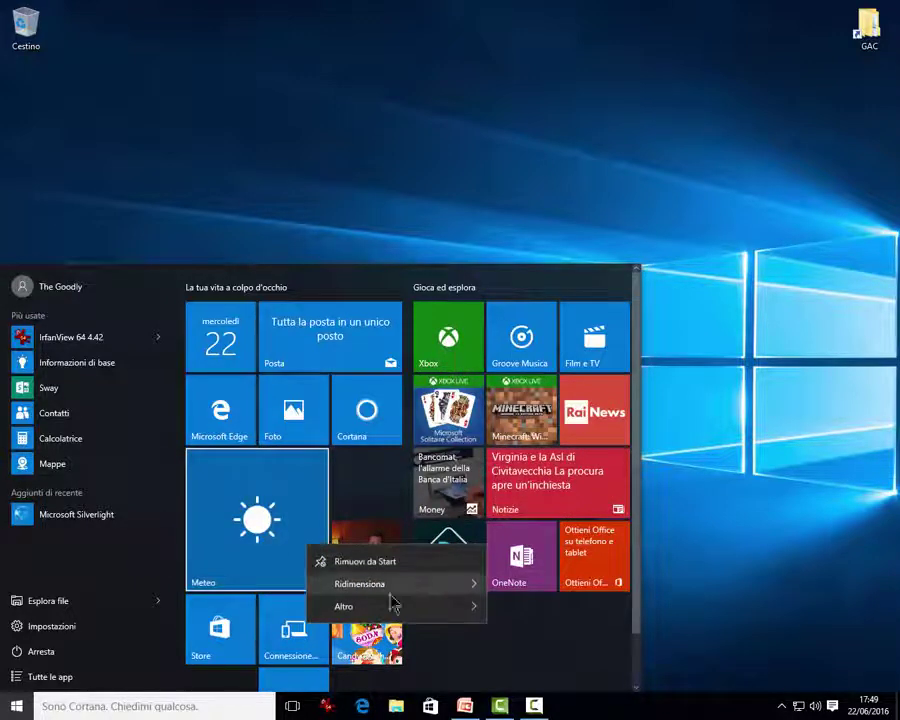
pyautogui.moveTo(446, 590)
pyautogui.click(516, 605)
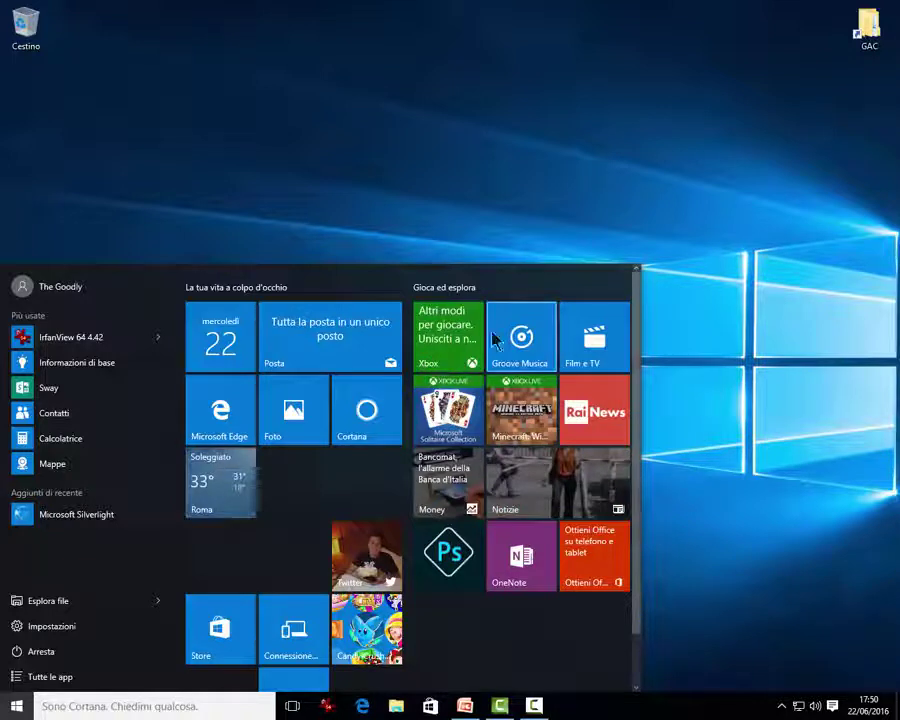
# - Turn off the Meteo tile's live updates and turn them back on
pyautogui.rightClick(228, 486)
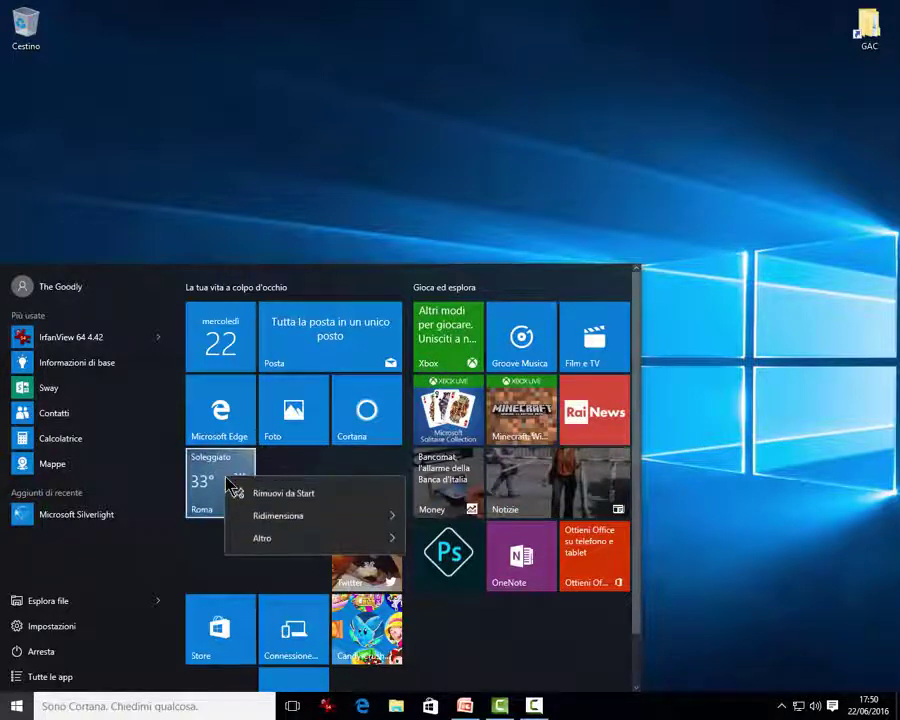
pyautogui.moveTo(268, 540)
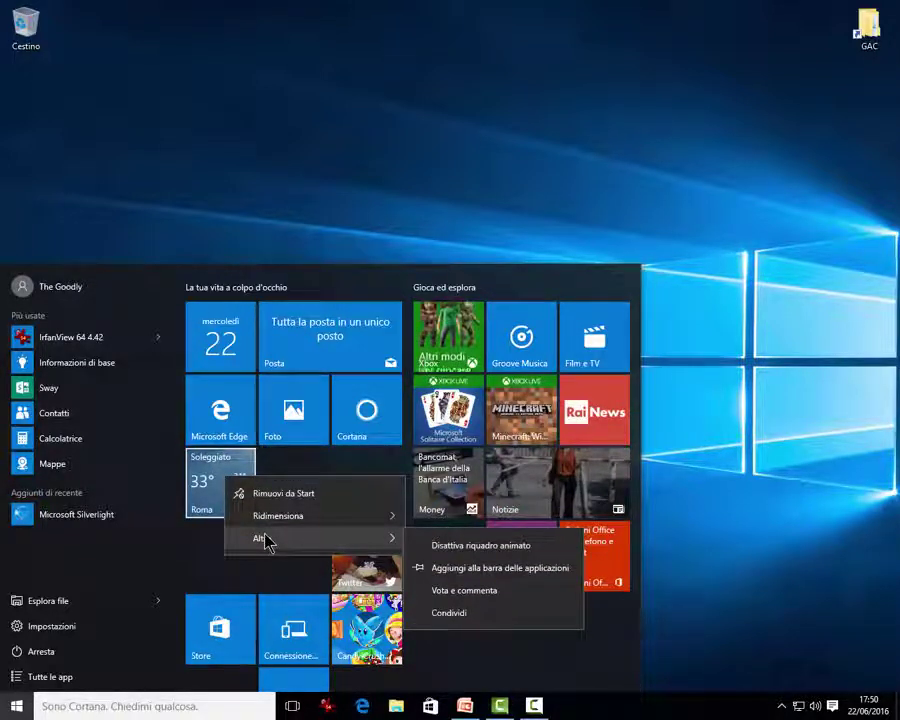
pyautogui.click(466, 550)
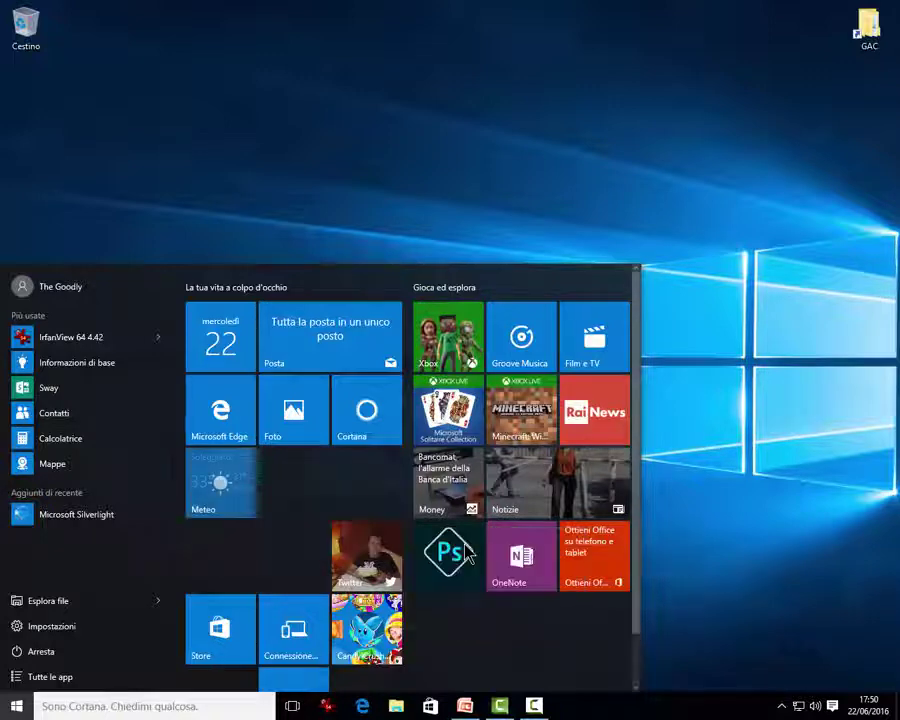
pyautogui.rightClick(223, 485)
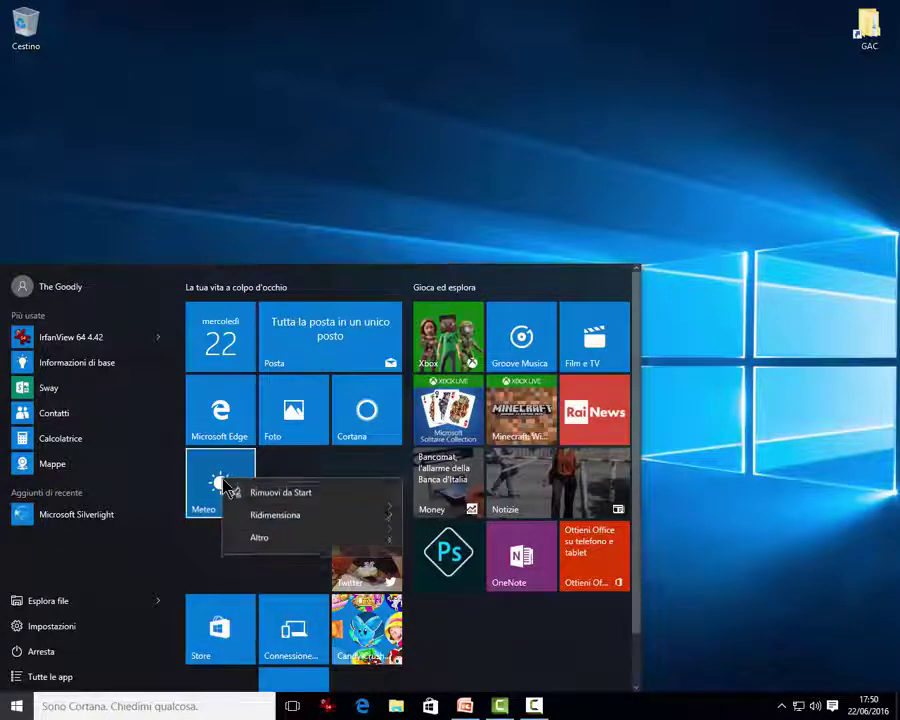
pyautogui.moveTo(276, 540)
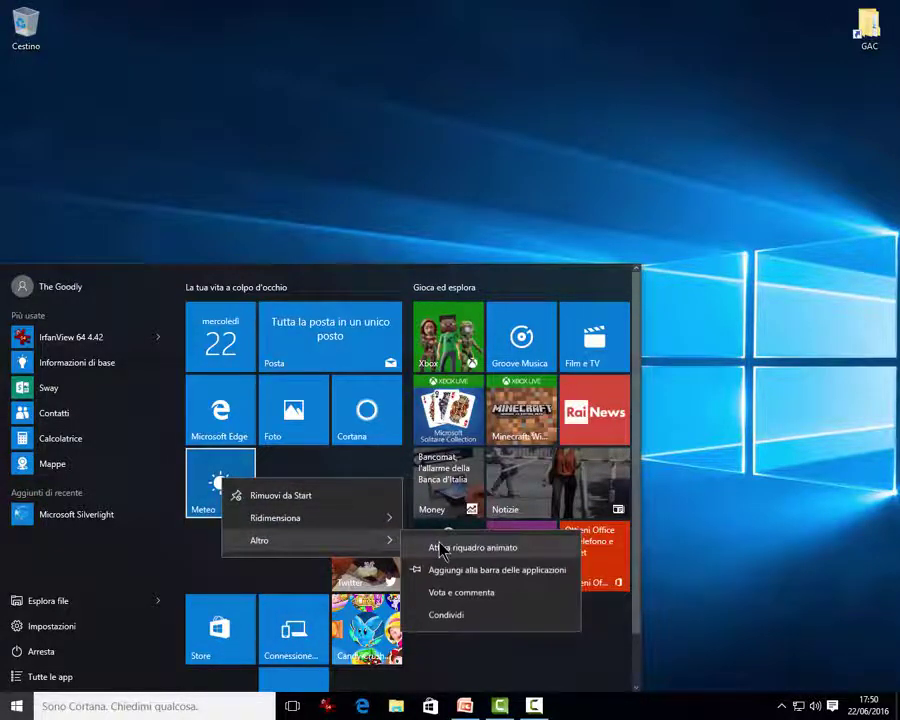
pyautogui.click(441, 550)
# - Pin the Meteo app to the taskbar and remove it from there again
pyautogui.rightClick(227, 484)
pyautogui.moveTo(289, 543)
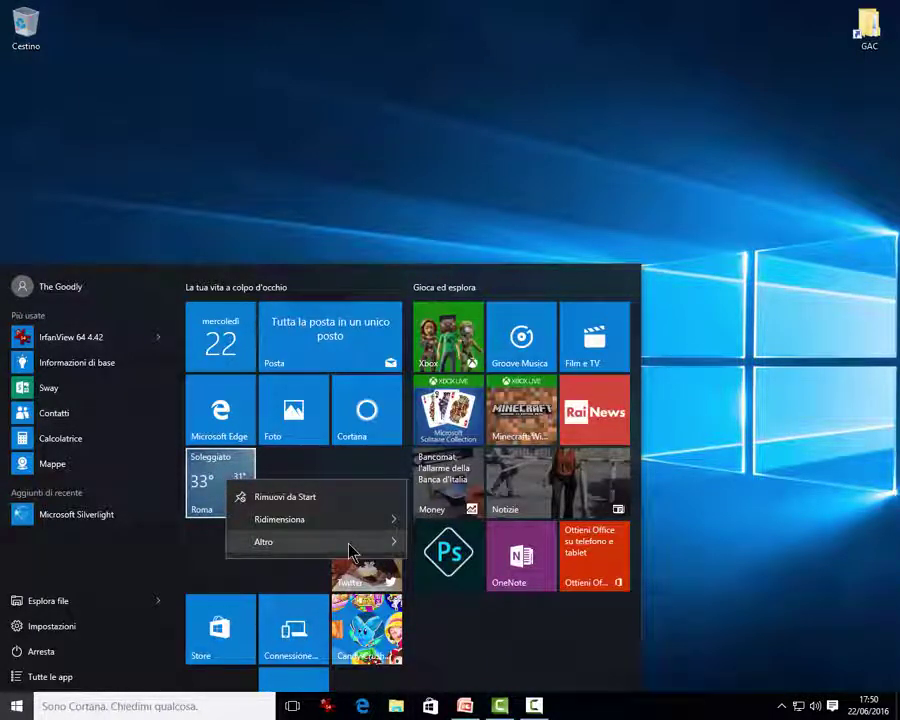
pyautogui.moveTo(352, 546)
pyautogui.click(455, 572)
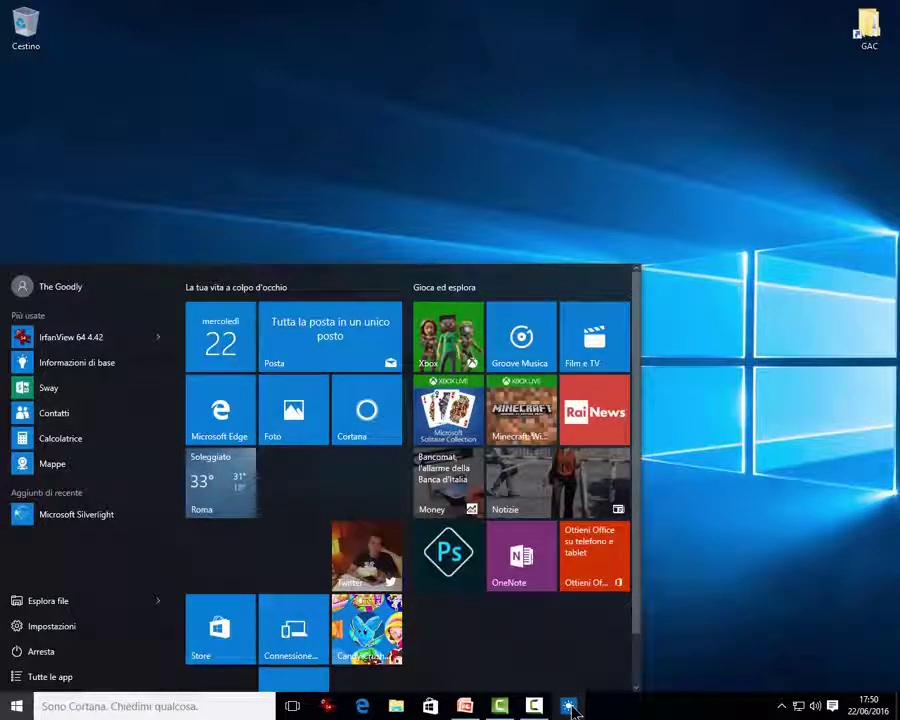
pyautogui.rightClick(570, 707)
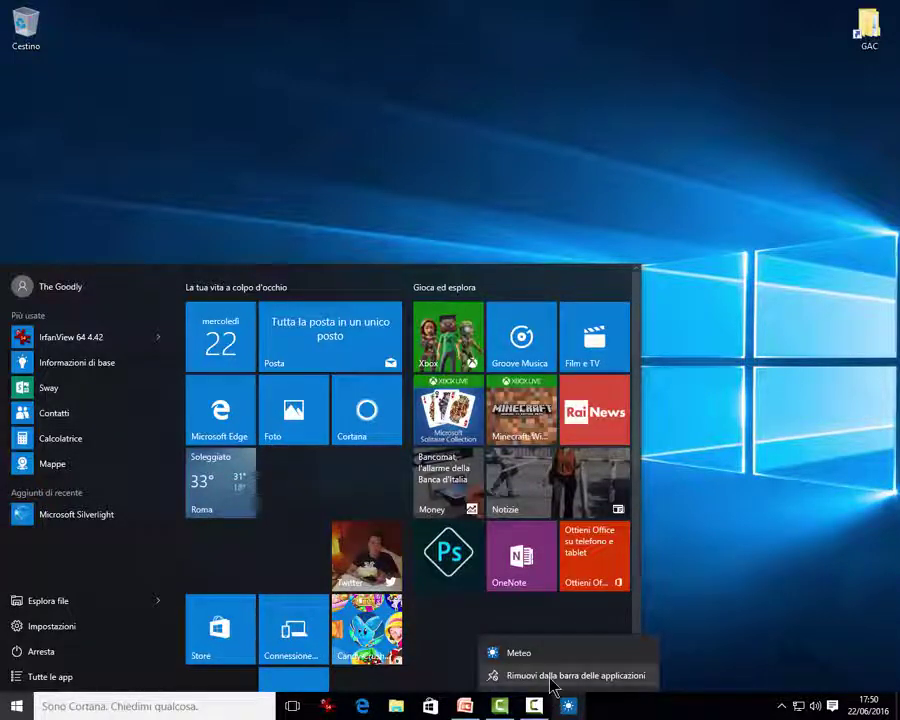
pyautogui.click(553, 680)
pyautogui.rightClick(233, 489)
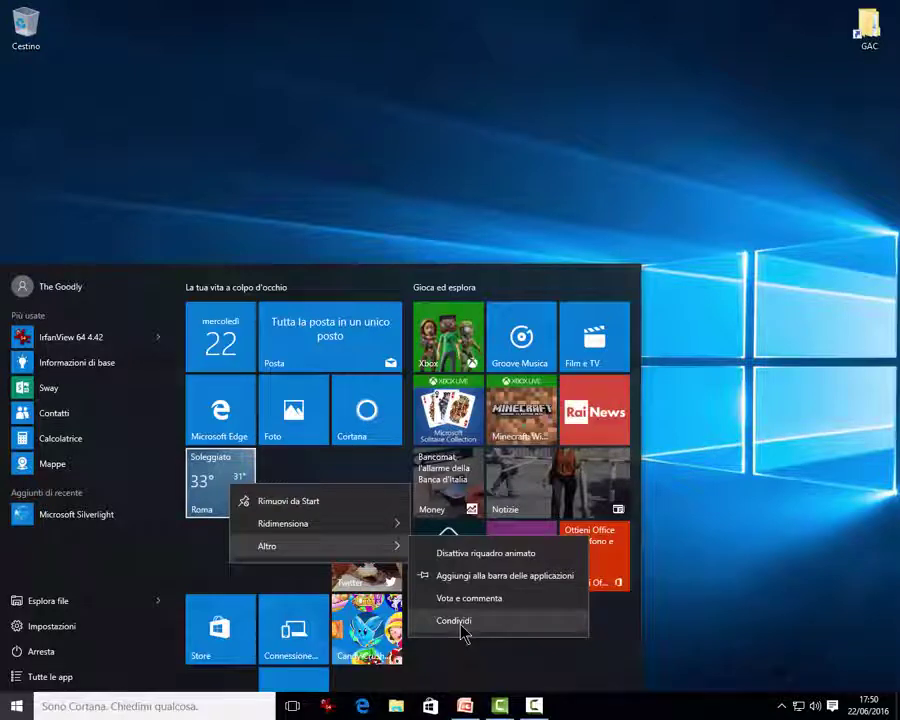
pyautogui.click(303, 476)
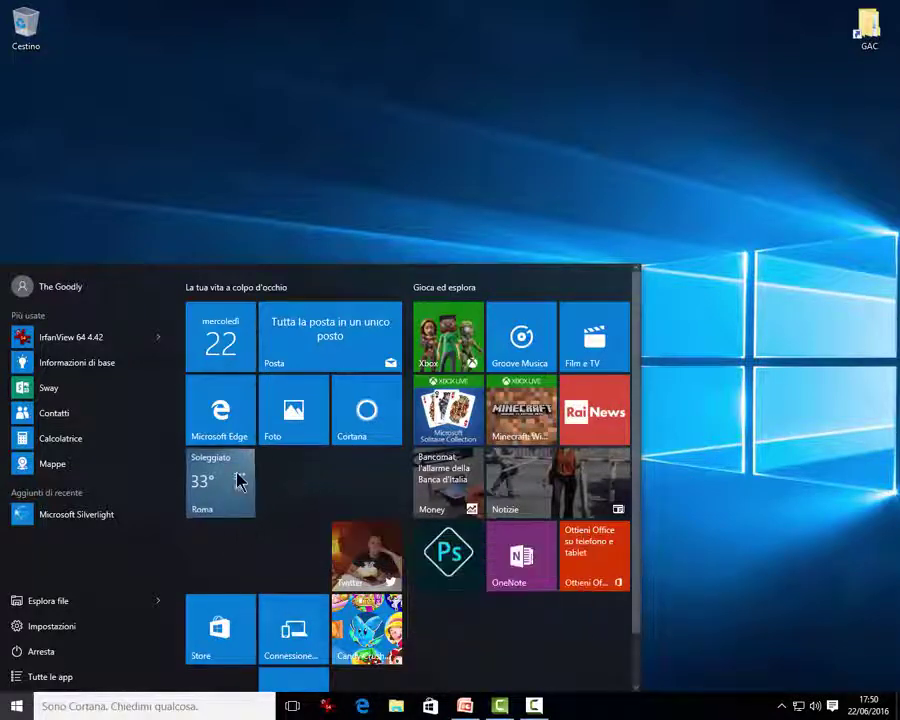
# - Move the Meteo and Ottieni Office tiles into a new group below Gioca ed esplora and name it NUOVA CATEGORIA
pyautogui.moveTo(240, 481); pyautogui.dragTo(476, 625)
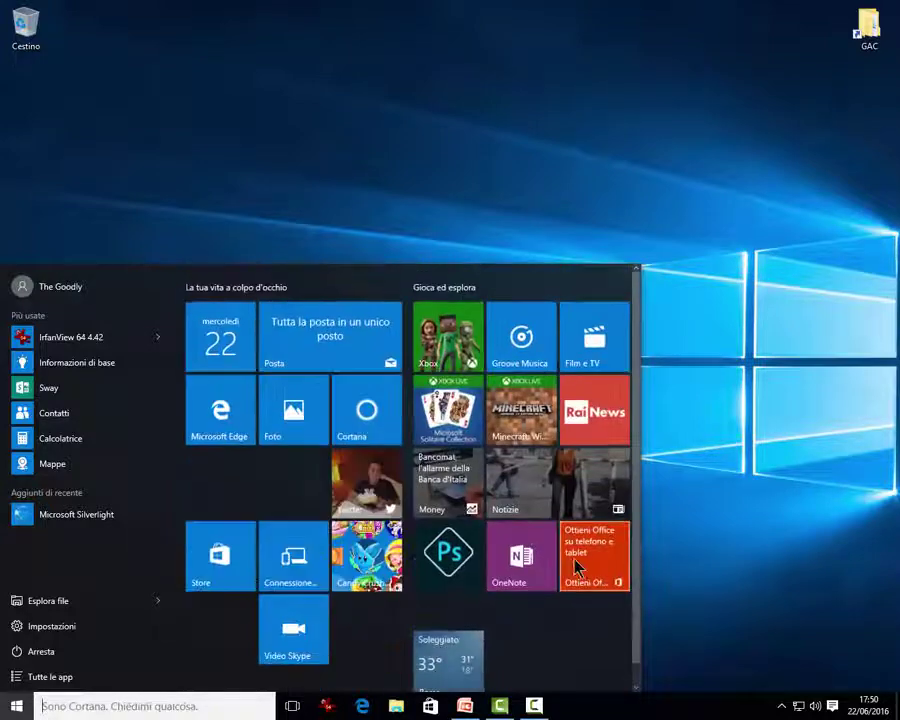
pyautogui.moveTo(574, 560); pyautogui.dragTo(506, 644)
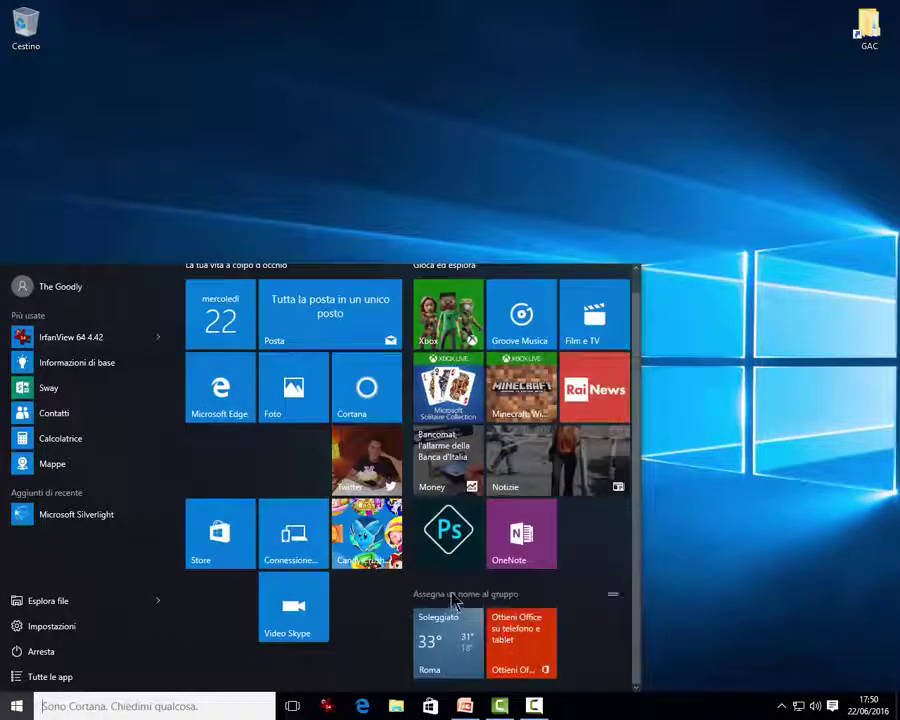
pyautogui.click(510, 596)
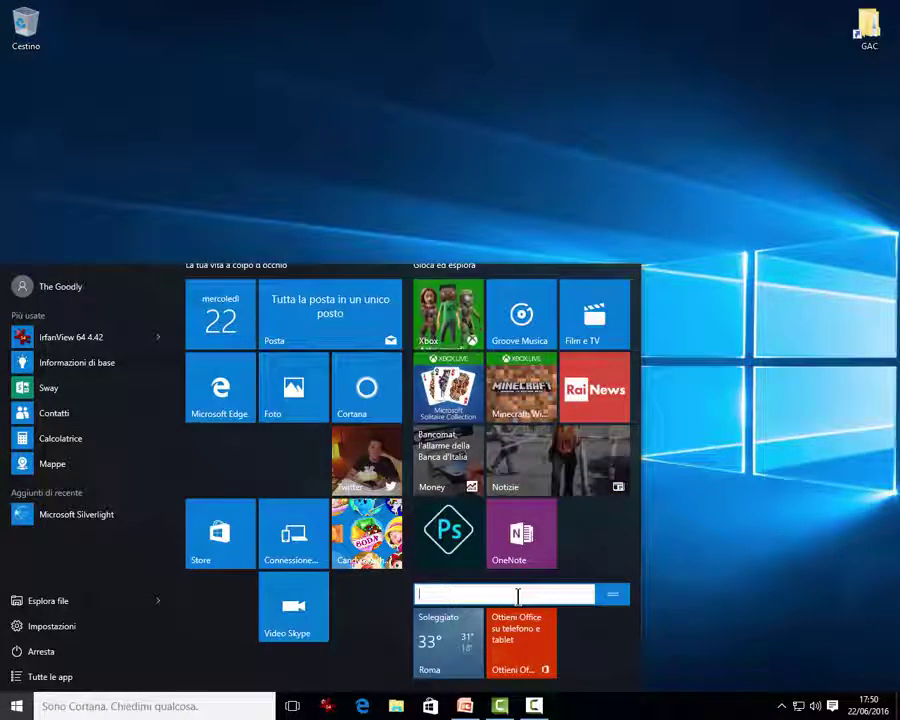
pyautogui.write('NUOVA CATEGORIA')
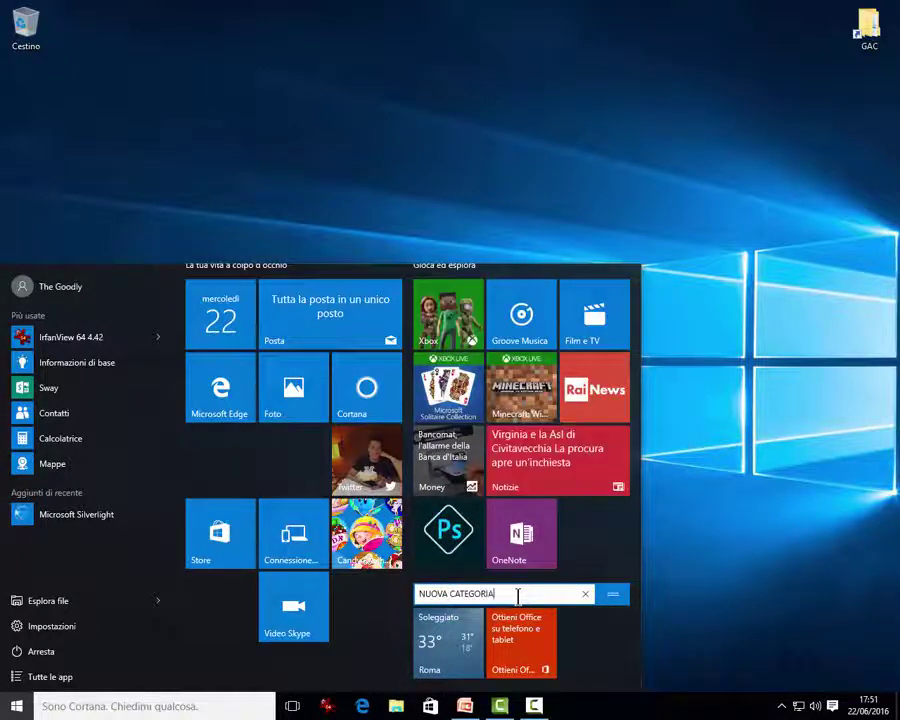
pyautogui.press('Return')
pyautogui.click(613, 600)
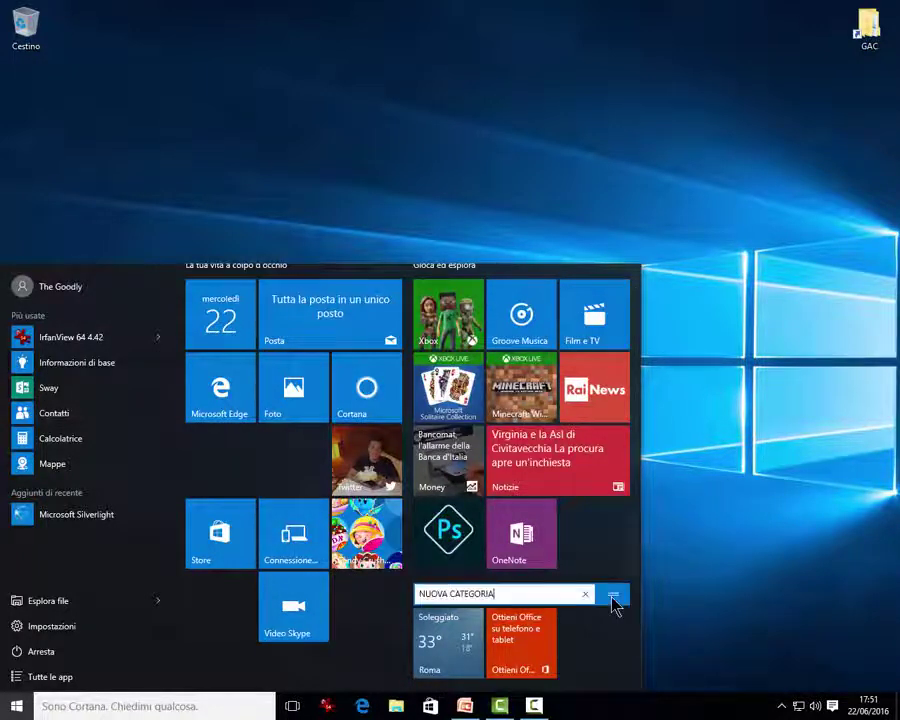
# - Clear the new group's name, returning the Office tile beside OneNote and the Meteo tile below Microsoft Edge
pyautogui.moveTo(507, 600); pyautogui.dragTo(450, 592)
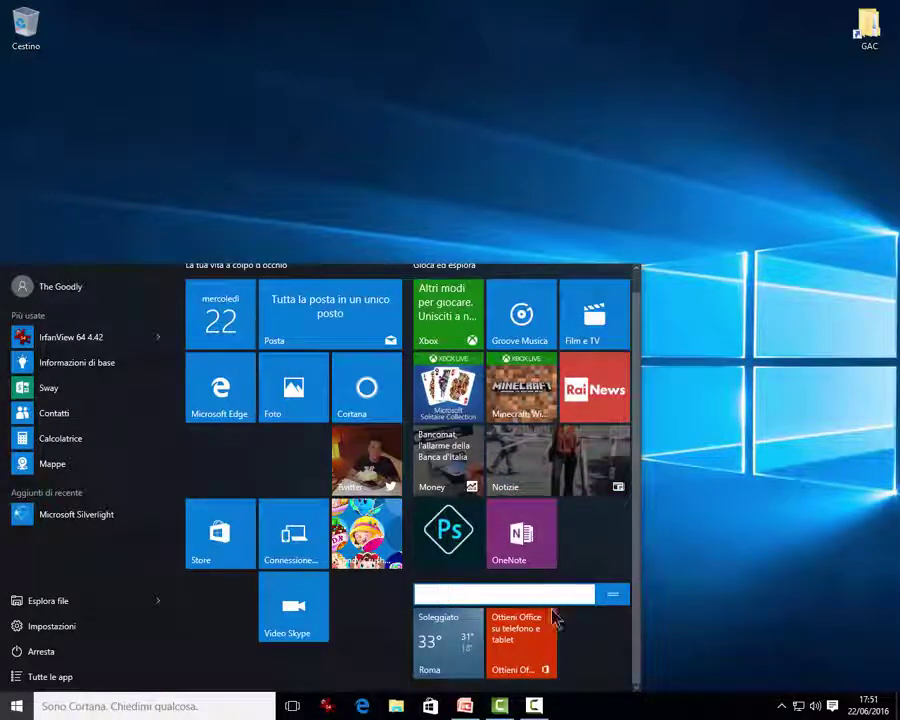
pyautogui.moveTo(538, 658); pyautogui.dragTo(592, 544)
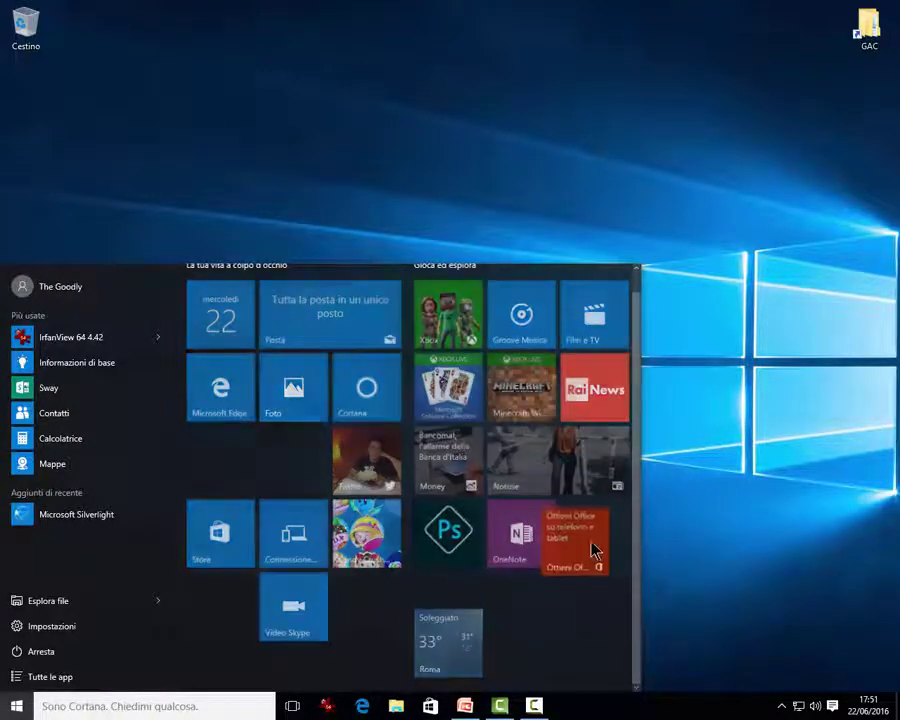
pyautogui.moveTo(450, 650); pyautogui.dragTo(218, 462)
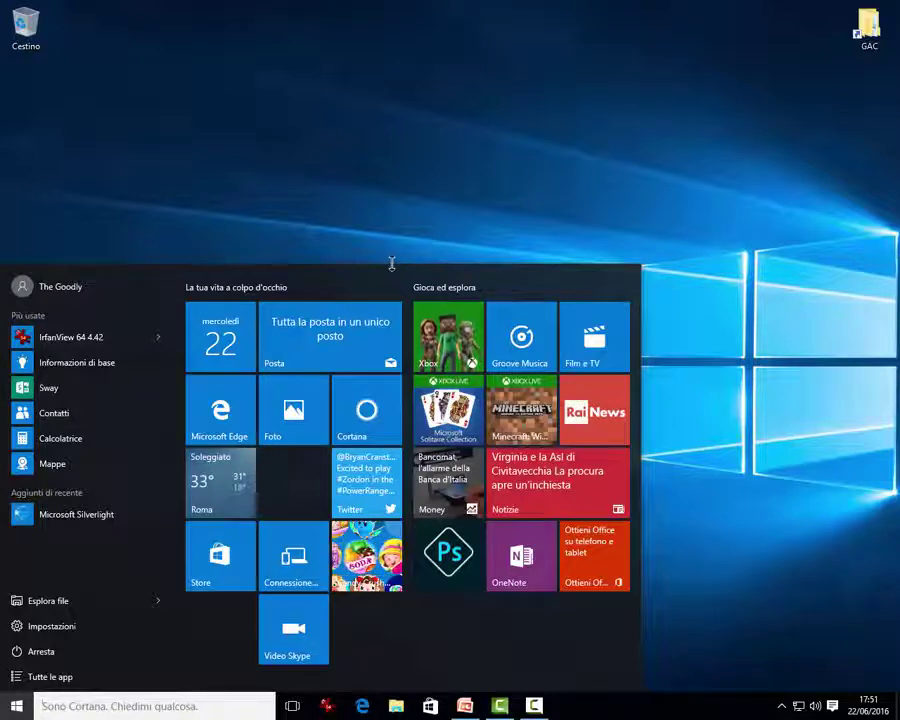
# - Make the Start menu taller and add Calcolatrice as a tile above Connessione in the La tua vita a colpo d'occhio group
pyautogui.moveTo(392, 264); pyautogui.dragTo(378, 173)
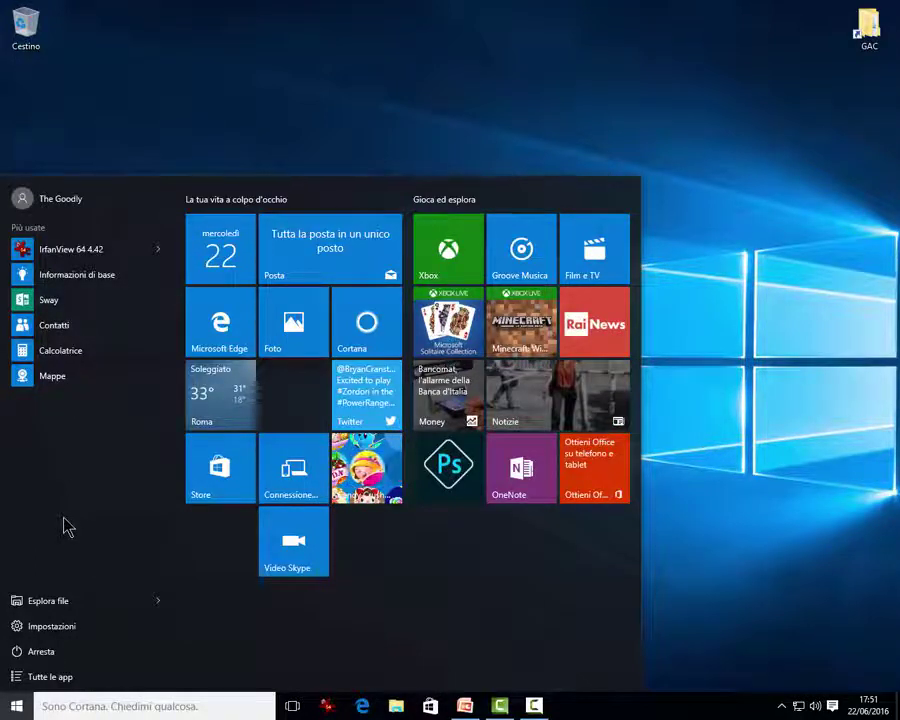
pyautogui.click(46, 354)
pyautogui.moveTo(88, 372); pyautogui.dragTo(291, 418)
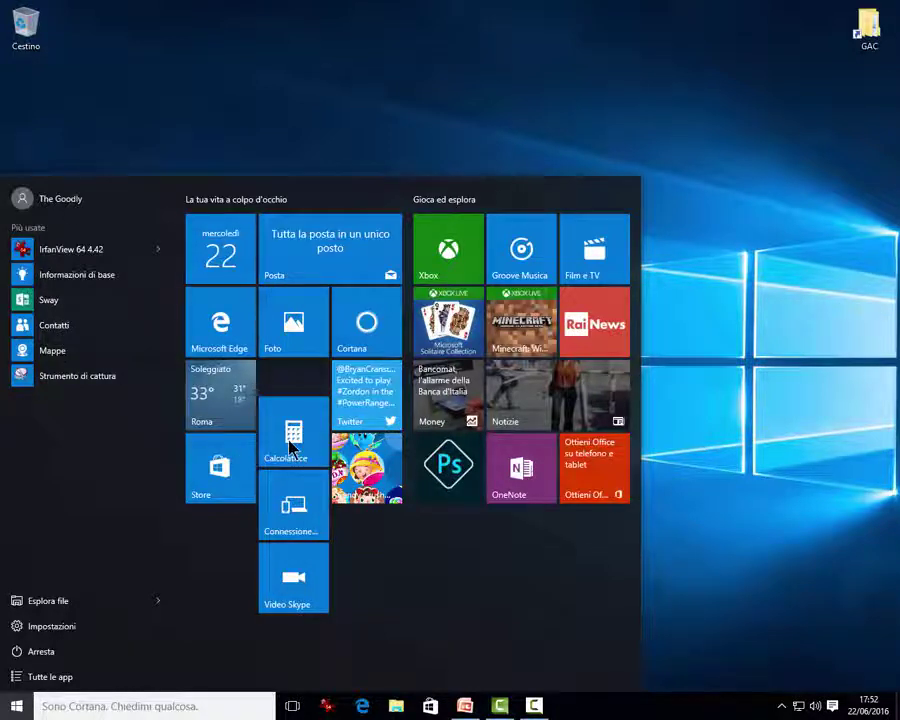
# - View the account settings page reached from the user account in Start, and close the Settings window
pyautogui.click(58, 205)
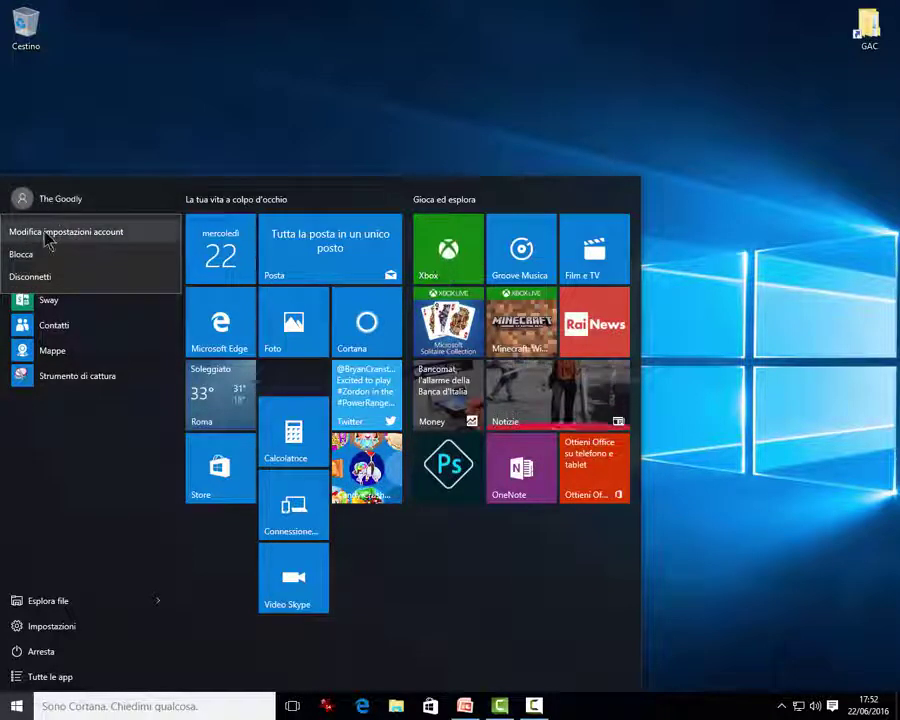
pyautogui.click(50, 240)
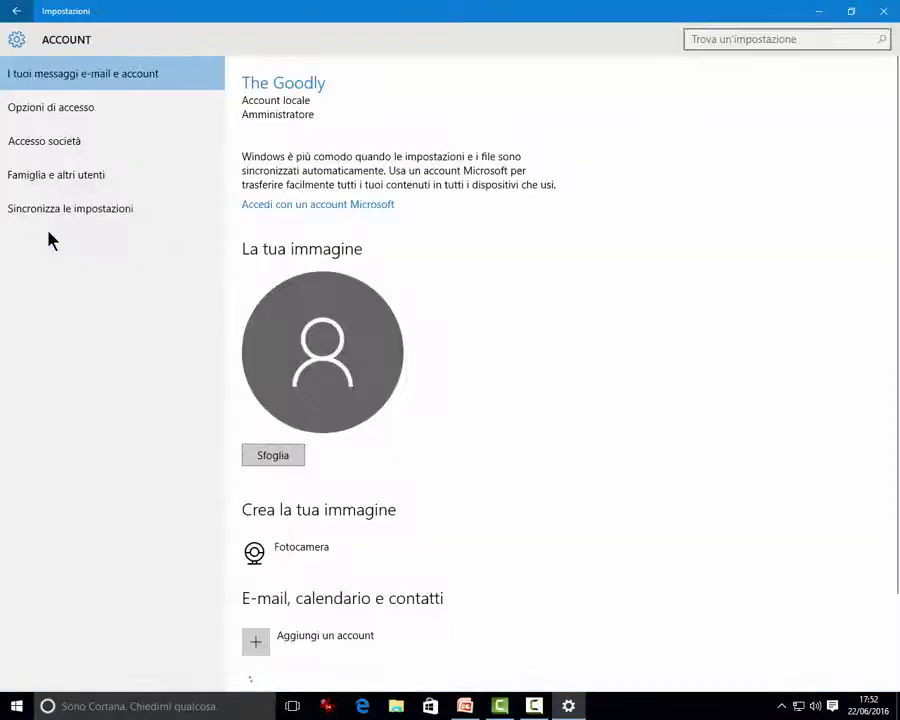
pyautogui.click(884, 14)
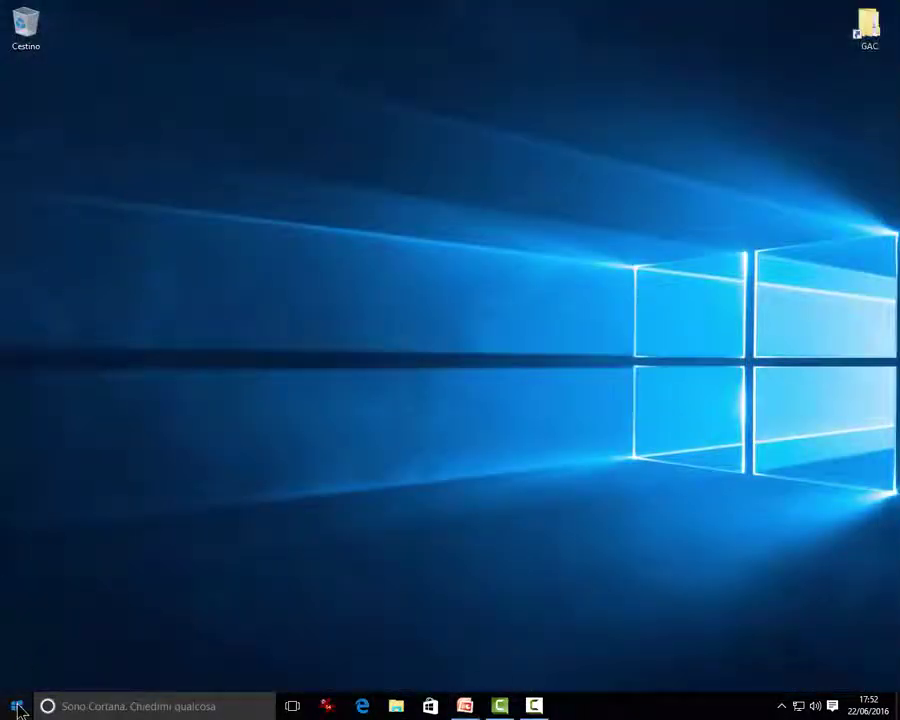
# - Lock the PC from the user account options, return to the session, and view the account's Disconnetti option
pyautogui.click(17, 708)
pyautogui.click(80, 200)
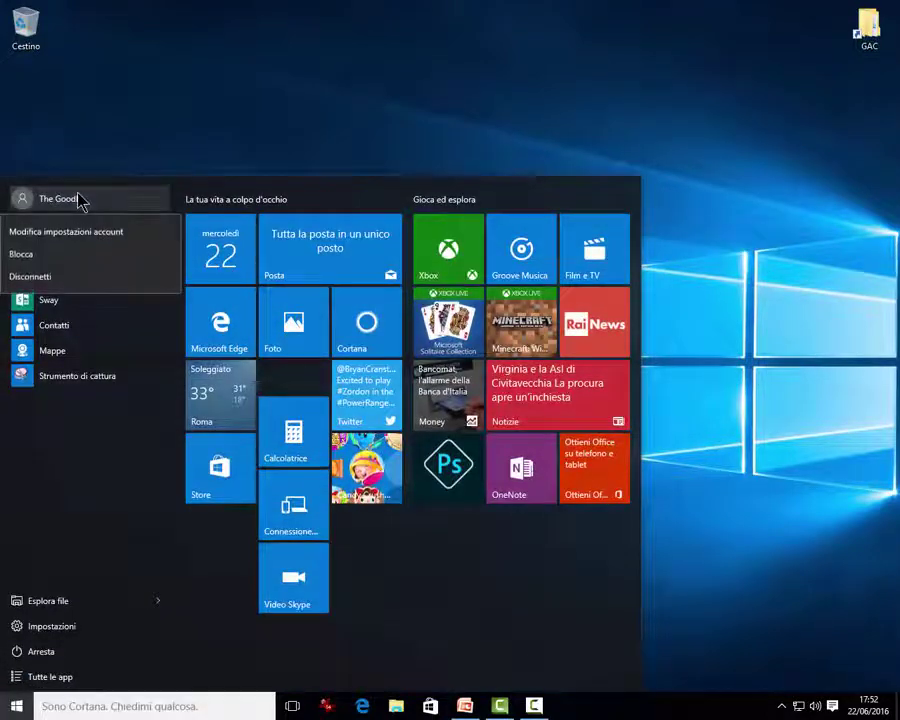
pyautogui.click(24, 258)
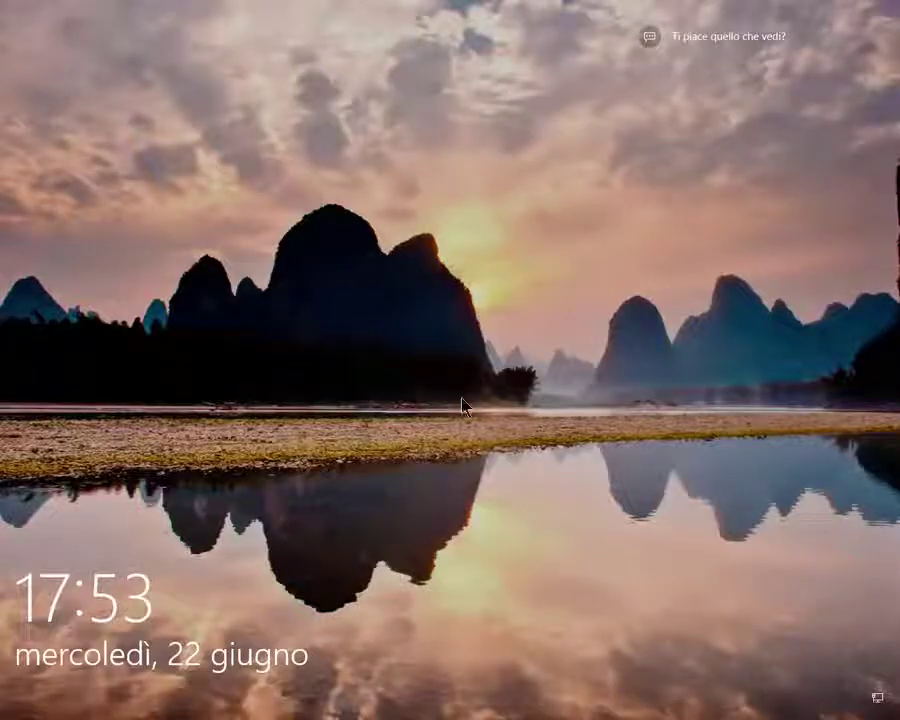
pyautogui.click(432, 360)
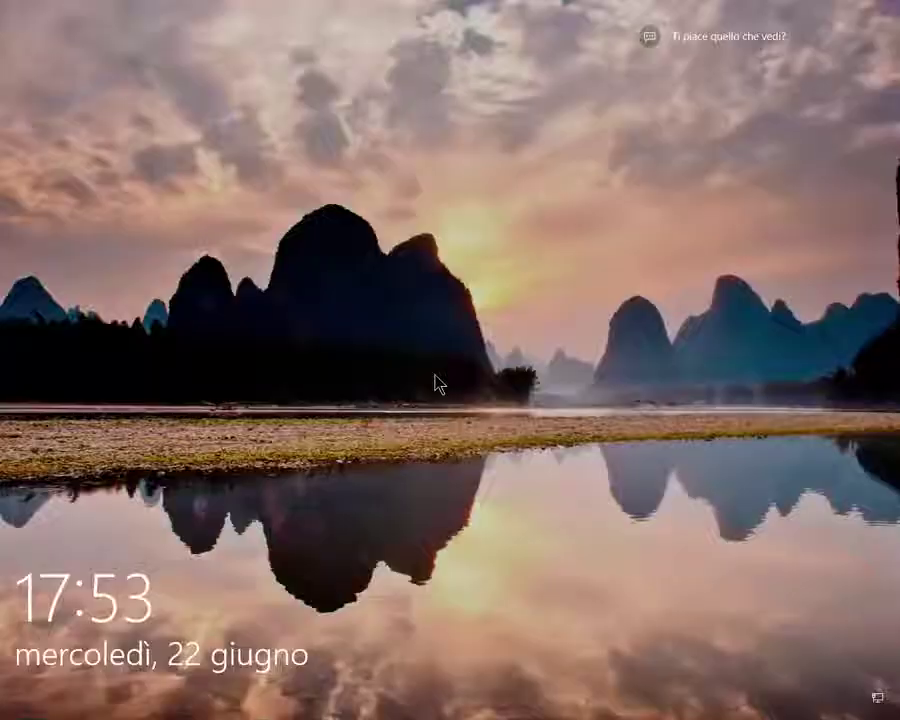
pyautogui.click(436, 383)
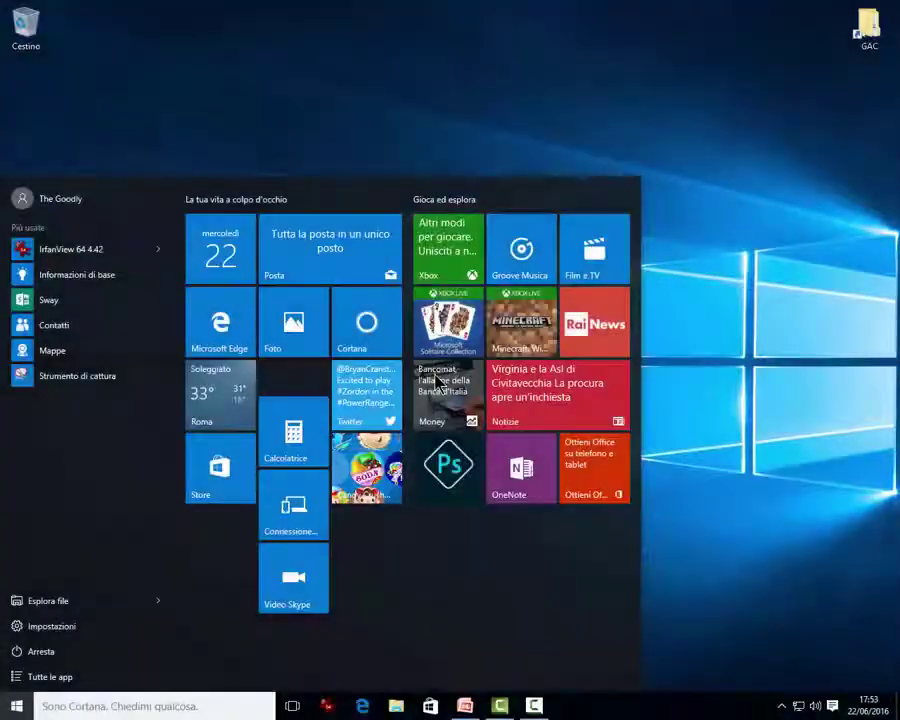
pyautogui.click(88, 200)
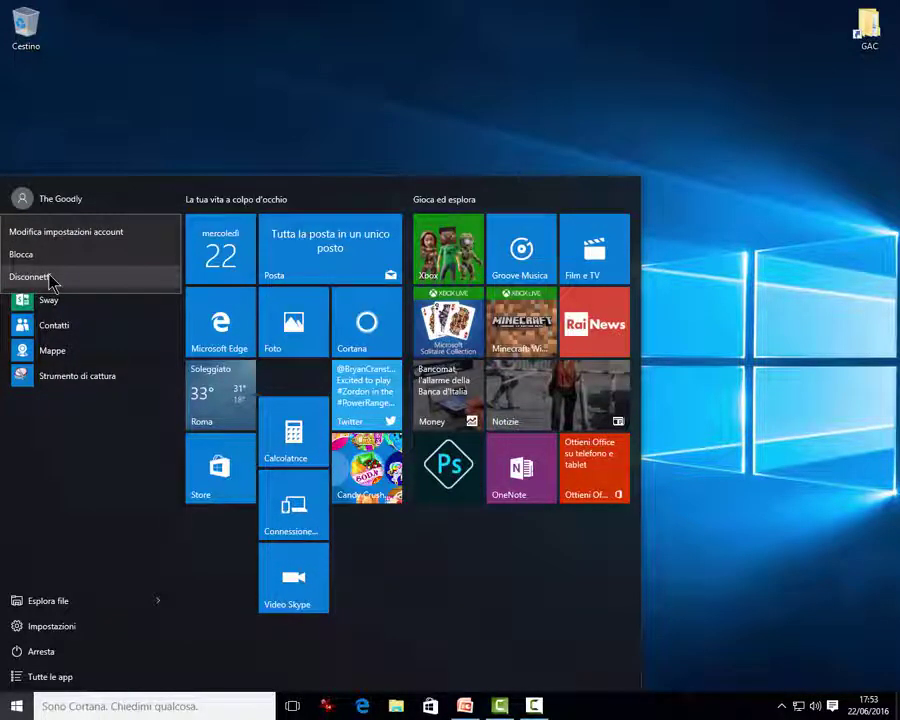
pyautogui.press('Escape')
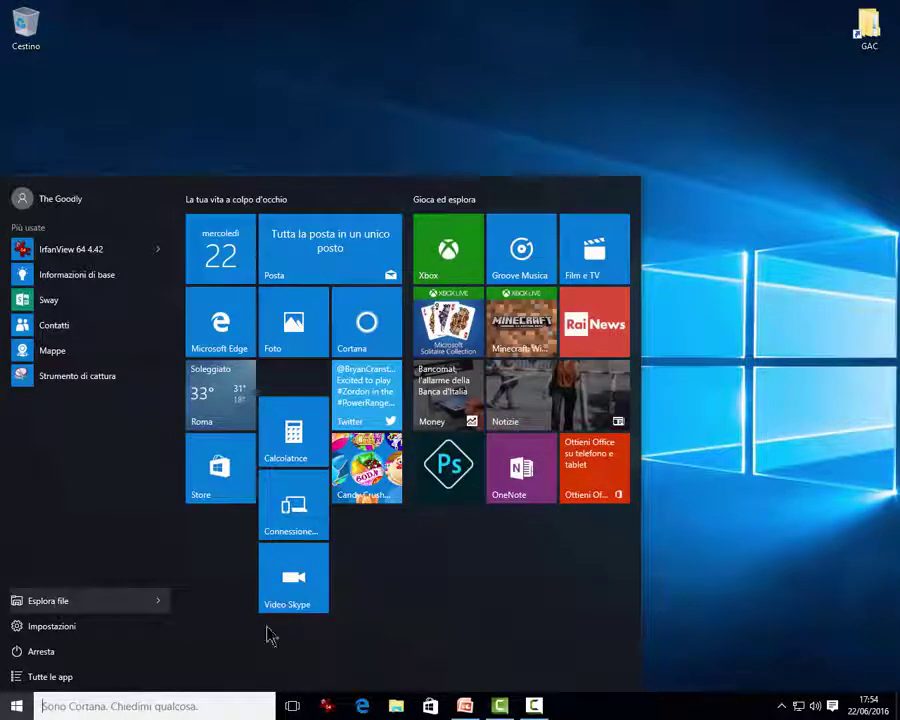
# - Open and close Esplora file from Start, and view its list of pinned and recent folders
pyautogui.click(72, 604)
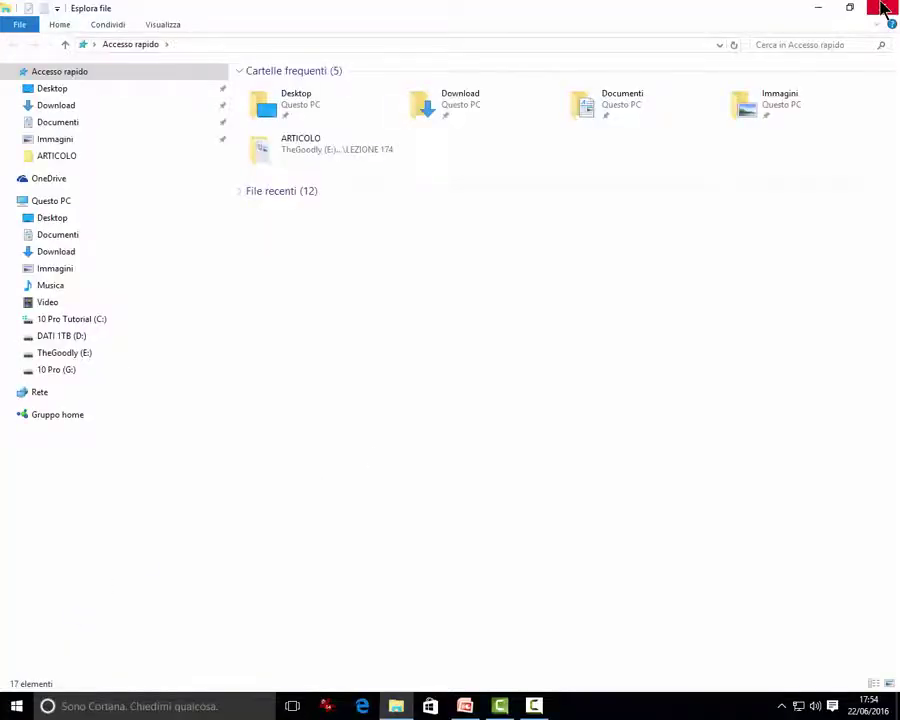
pyautogui.click(884, 9)
pyautogui.click(14, 708)
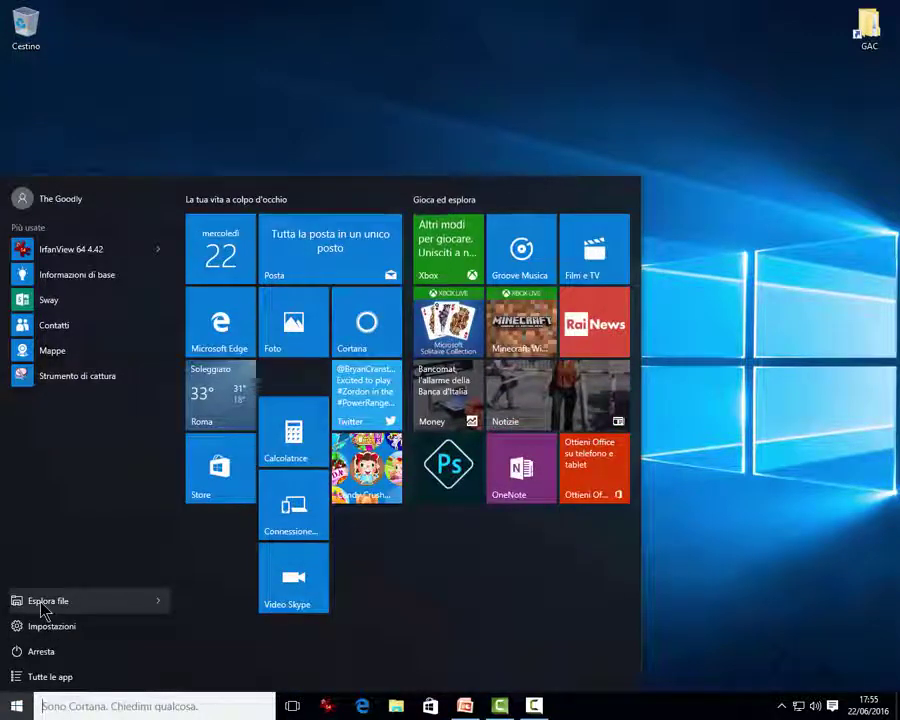
pyautogui.click(161, 604)
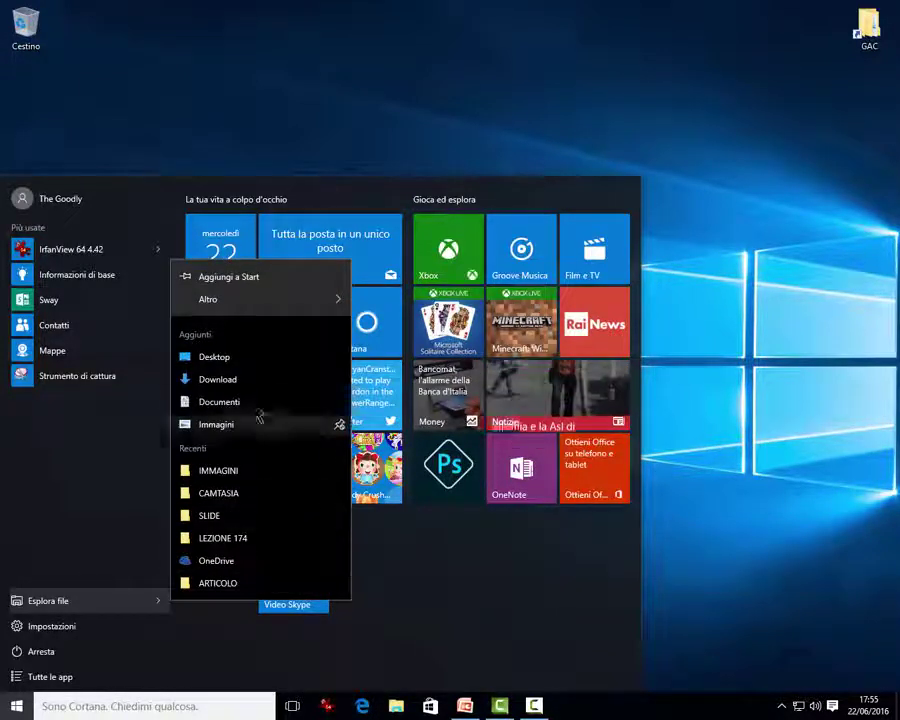
pyautogui.moveTo(247, 307)
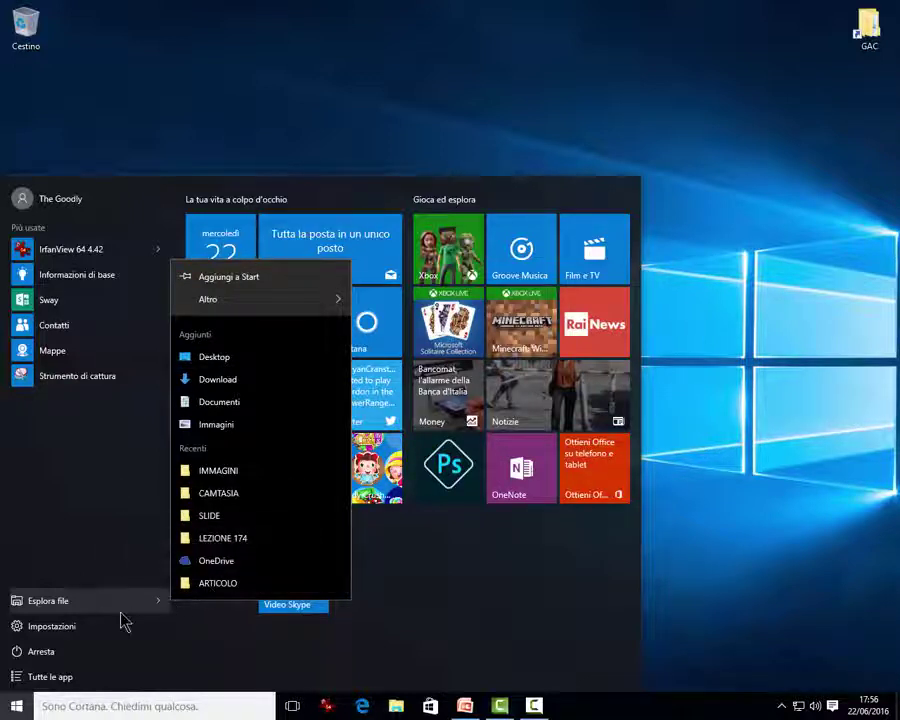
# - Open and close the Impostazioni window from Start, and view the power options under Arresta
pyautogui.click(50, 630)
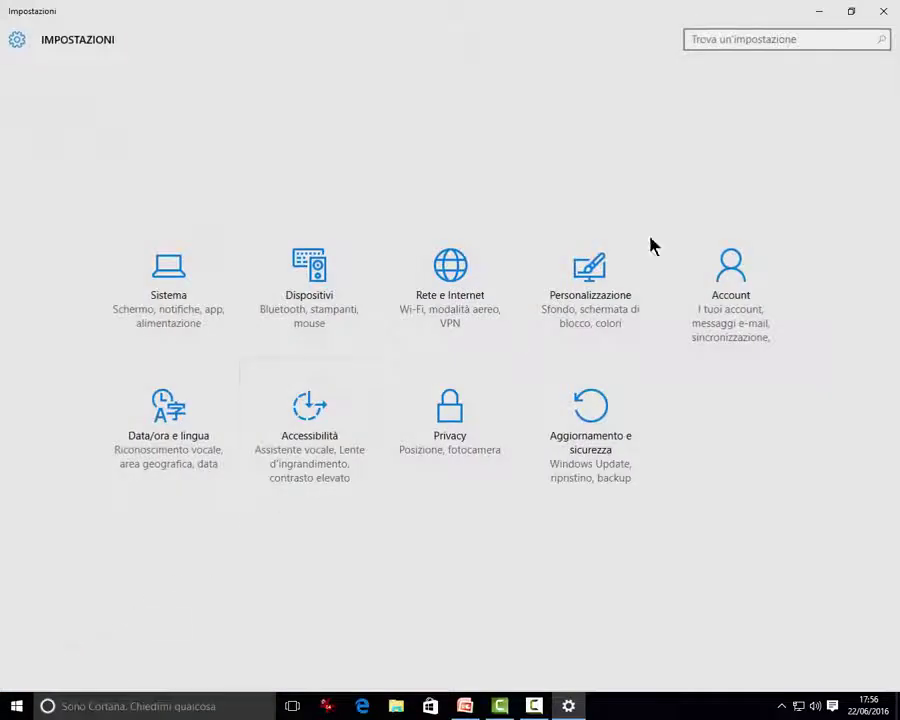
pyautogui.click(892, 12)
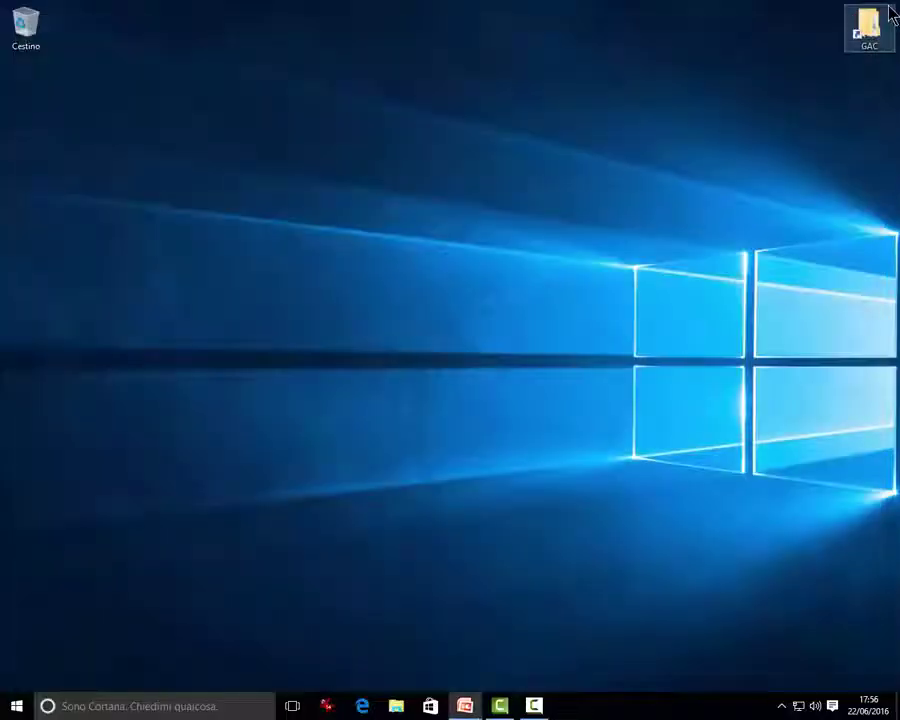
pyautogui.click(16, 706)
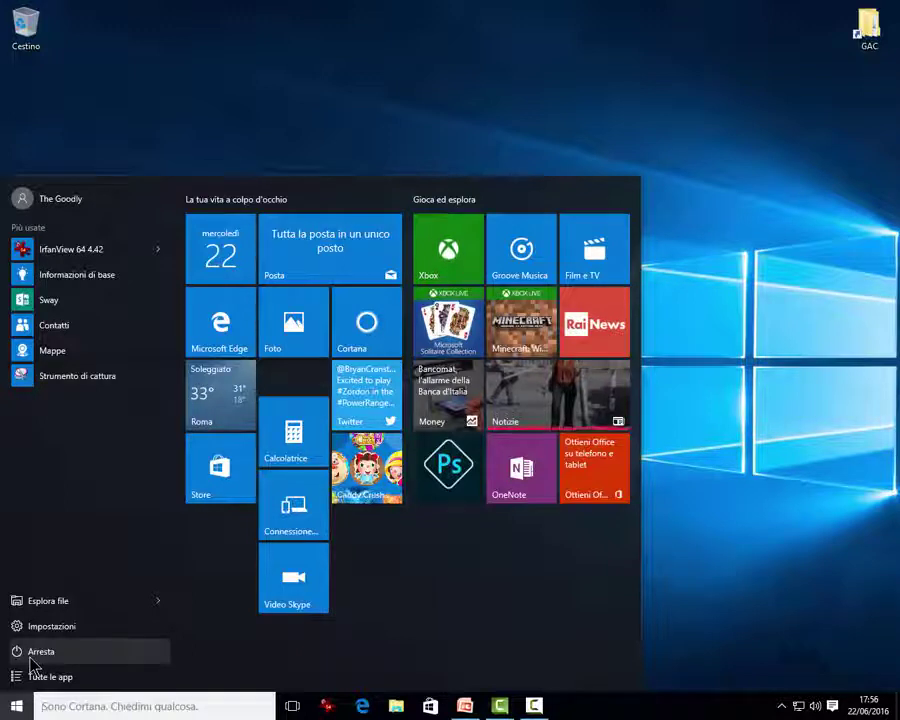
pyautogui.click(31, 658)
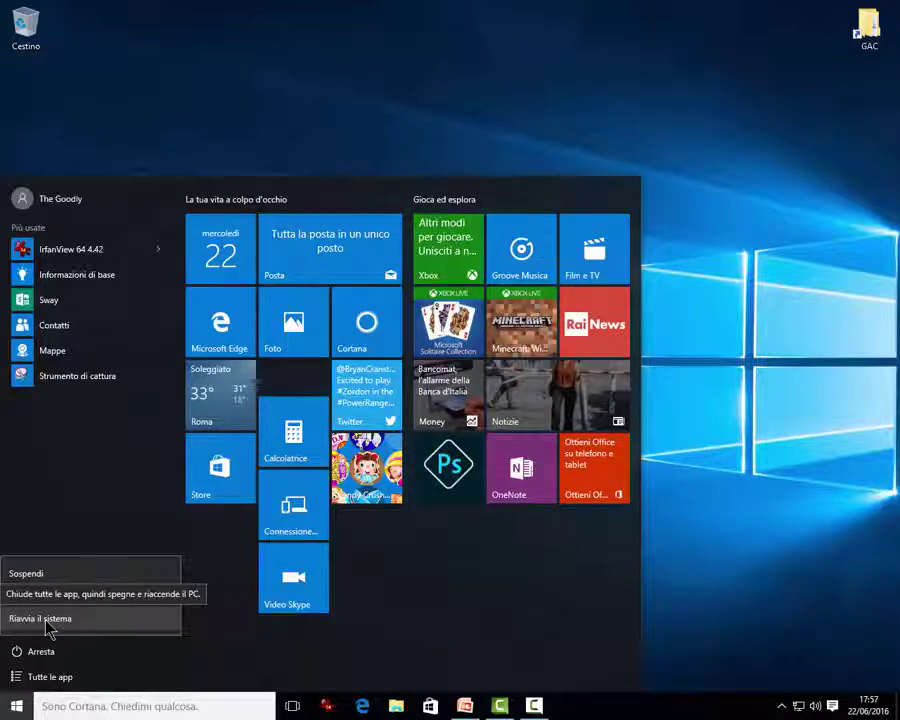
# - Go to the letter G in the list of all apps and view the extra options for Microsoft Edge
pyautogui.click(35, 680)
pyautogui.click(35, 680)
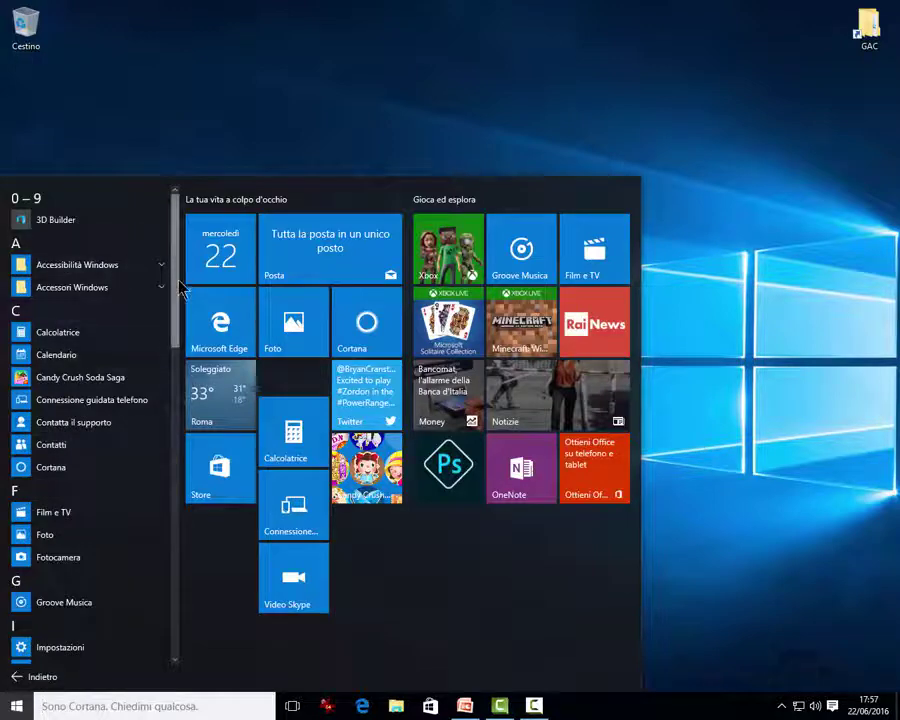
pyautogui.moveTo(180, 287); pyautogui.dragTo(185, 235)
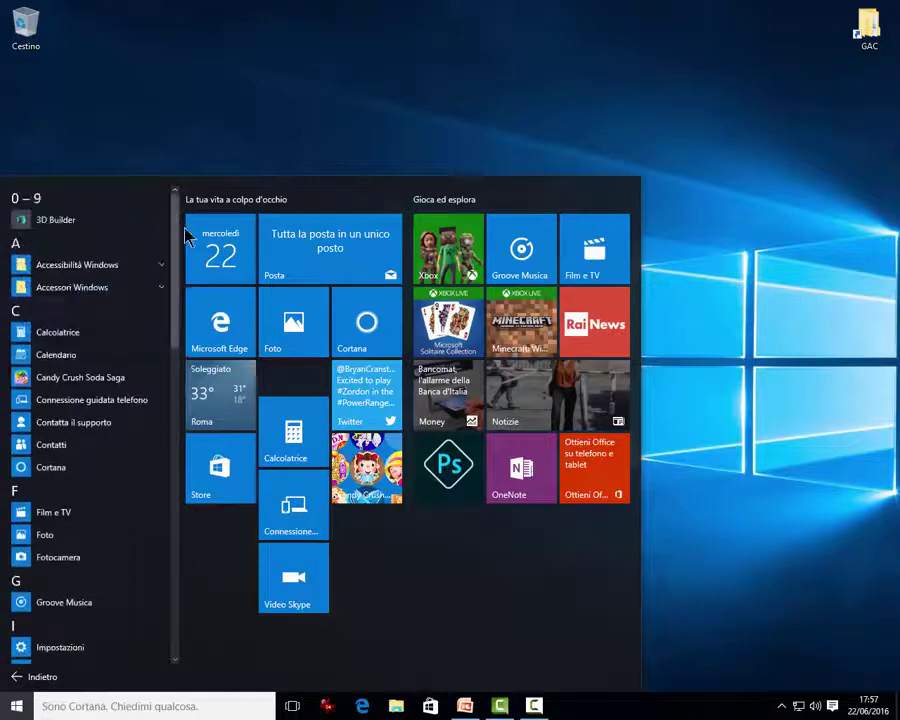
pyautogui.click(28, 200)
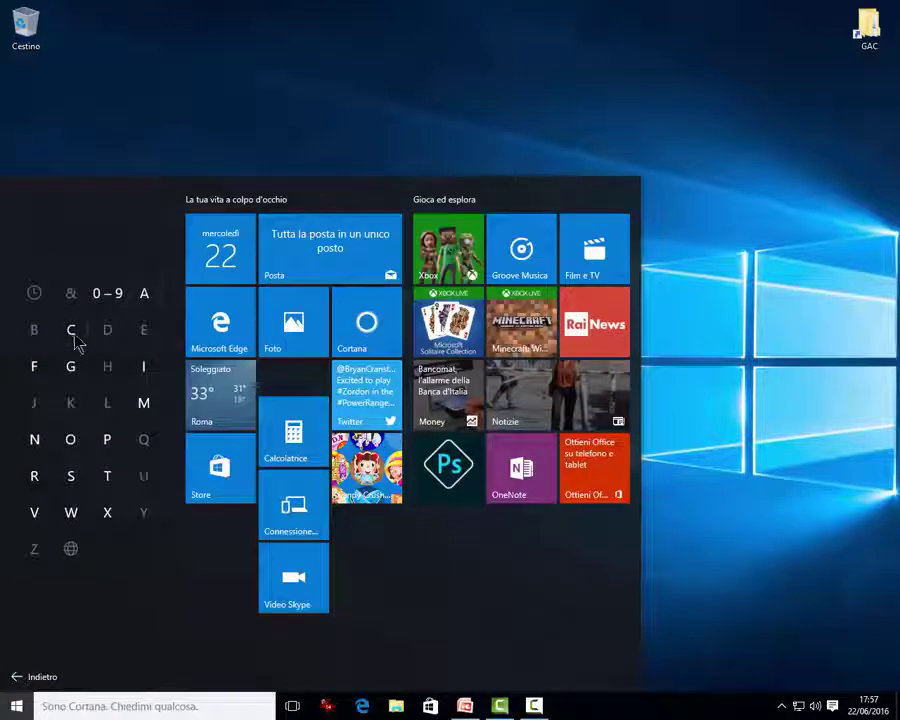
pyautogui.click(74, 372)
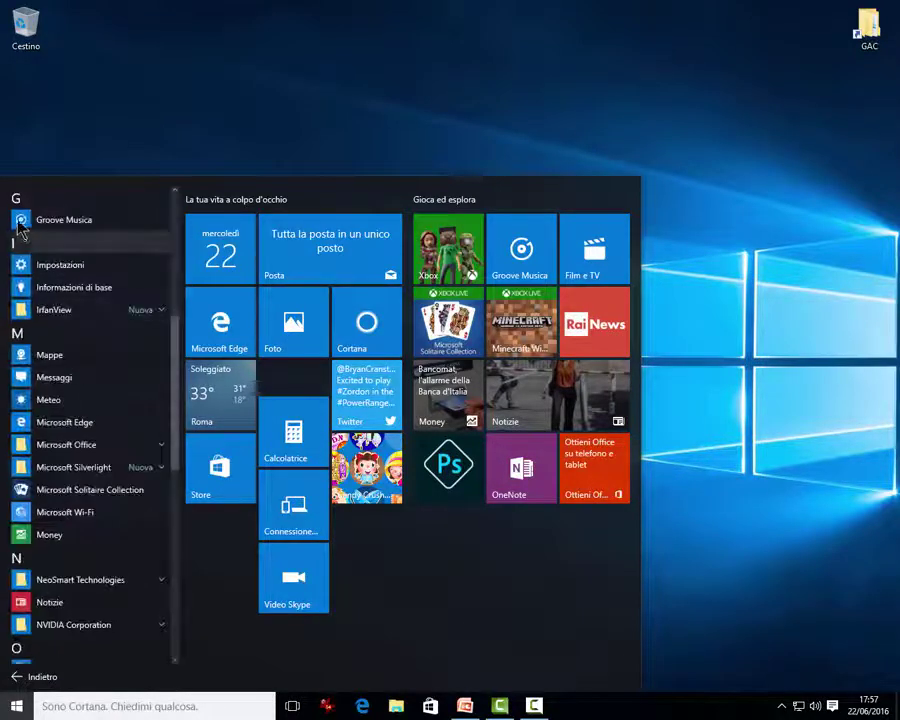
pyautogui.rightClick(40, 432)
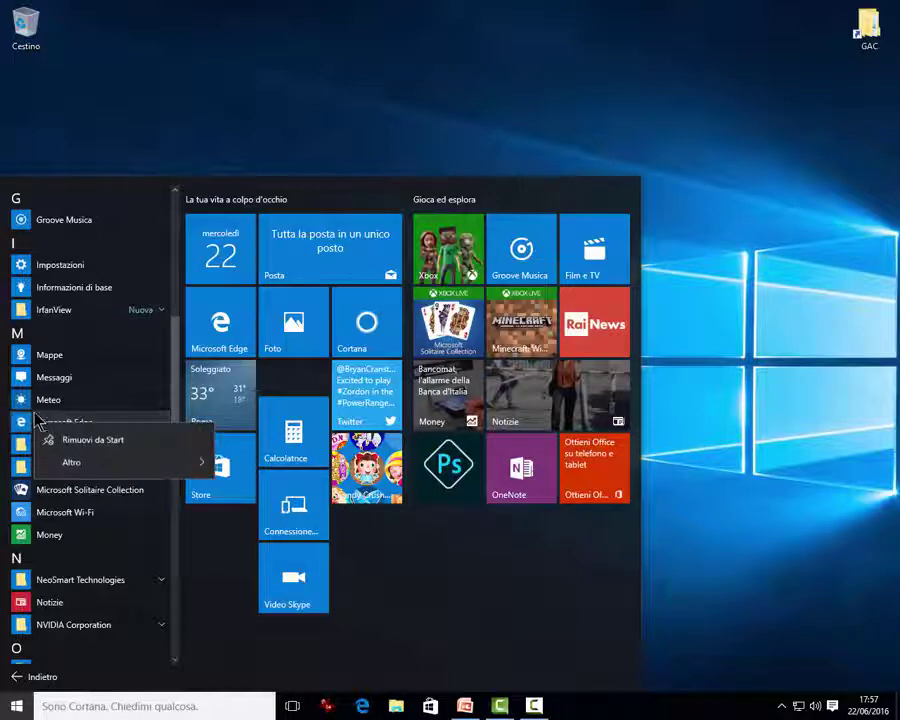
pyautogui.moveTo(124, 474)
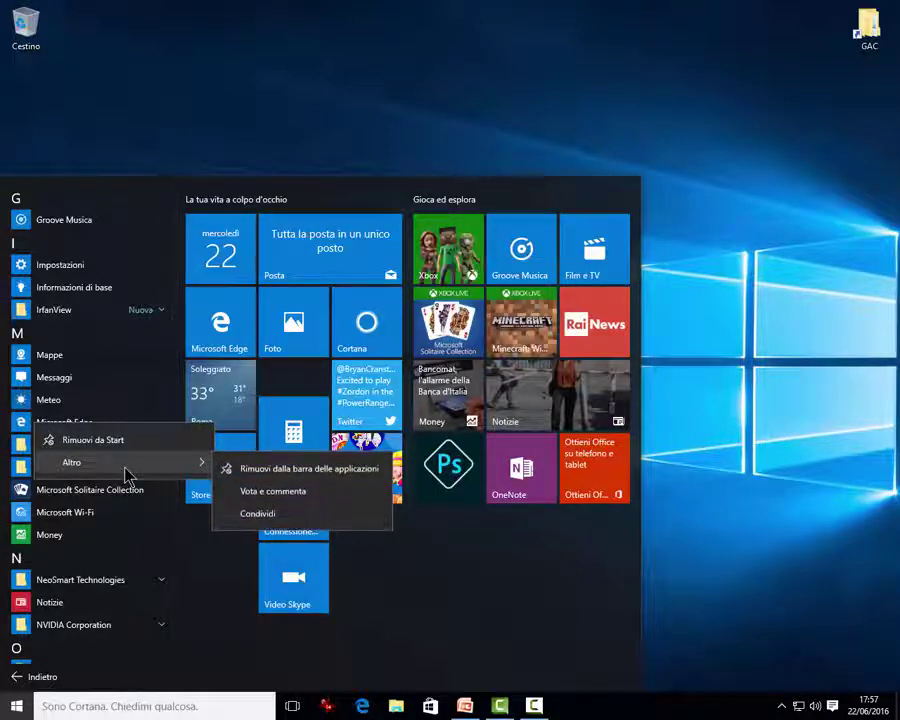
# - Try to uninstall the Money app from the list of all apps
pyautogui.rightClick(57, 544)
pyautogui.rightClick(57, 543)
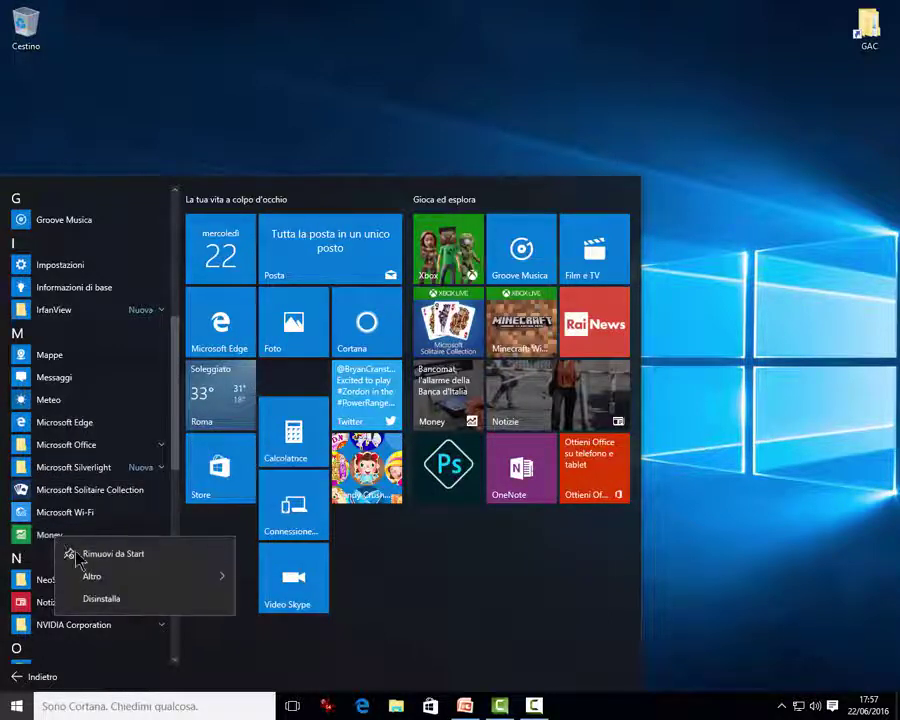
pyautogui.click(103, 604)
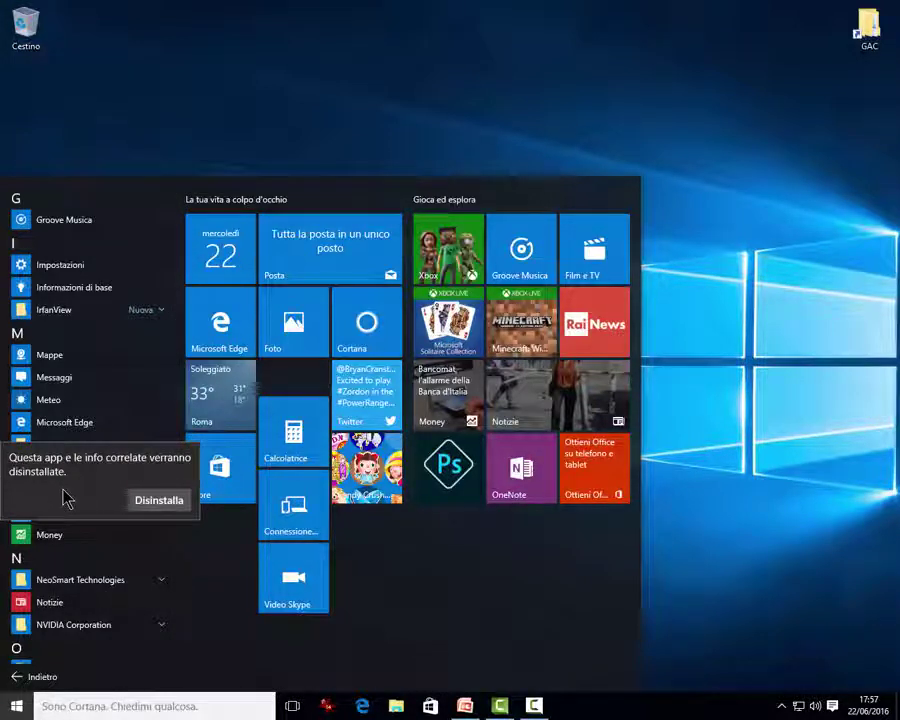
pyautogui.click(155, 502)
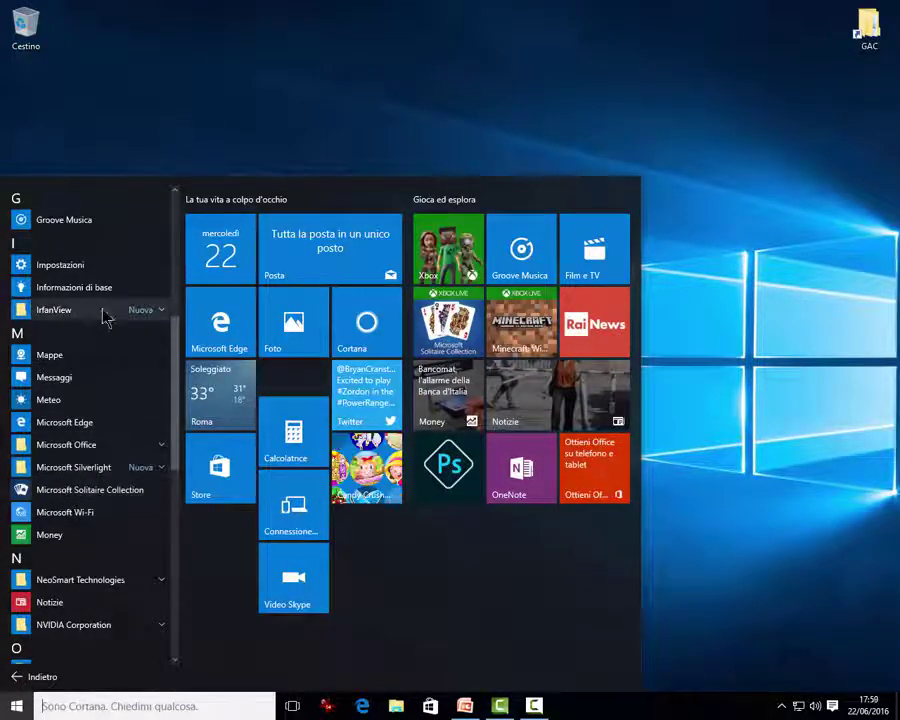
# - View the file location of IrfanView 64 4.42 from the expanded IrfanView folder in all apps, and close its window
pyautogui.click(161, 311)
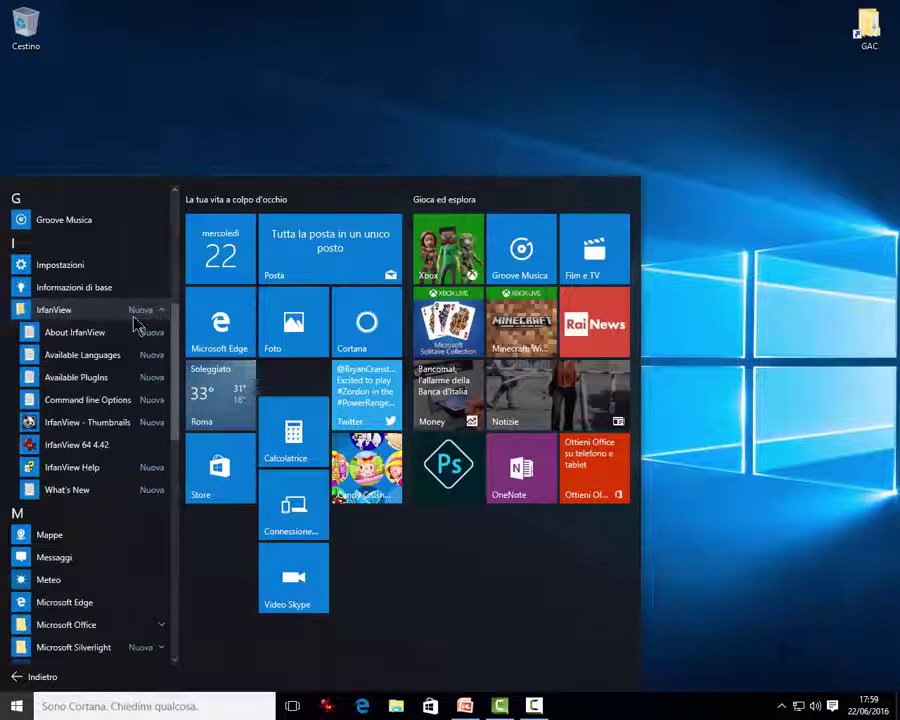
pyautogui.rightClick(67, 452)
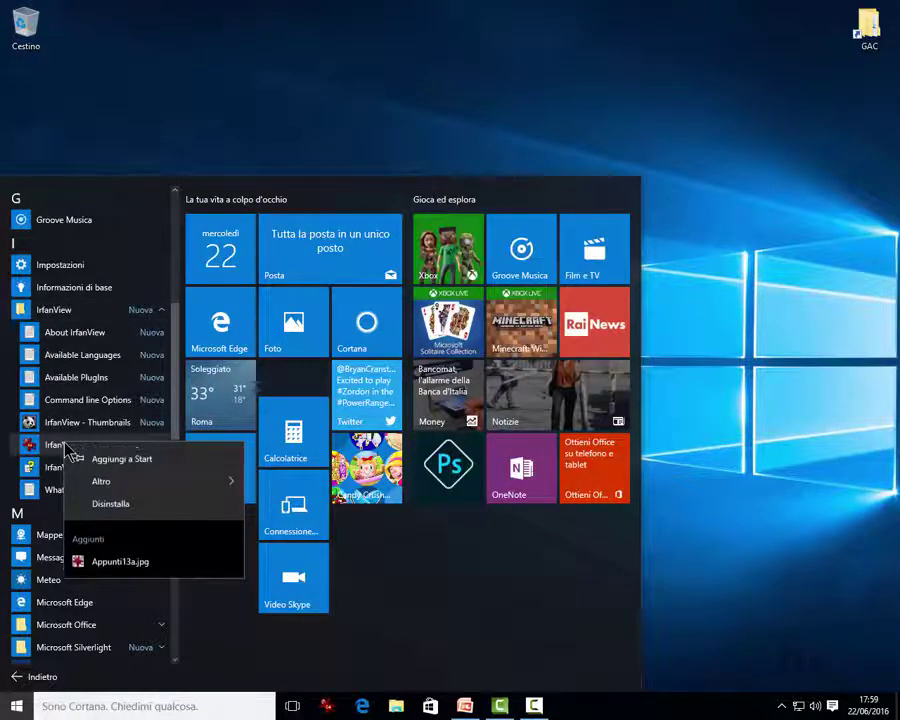
pyautogui.moveTo(125, 488)
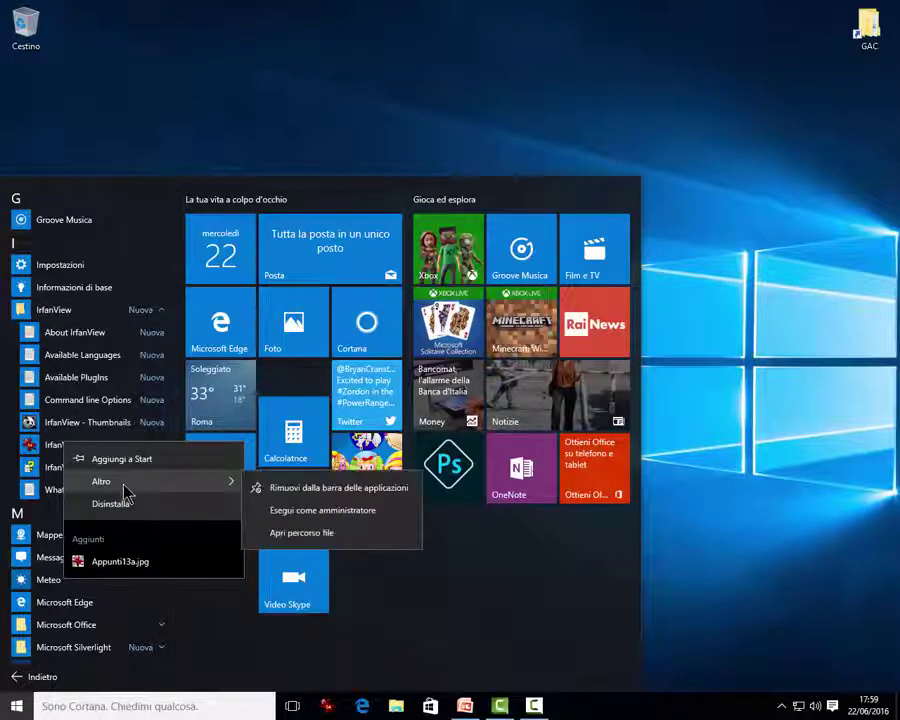
pyautogui.click(285, 535)
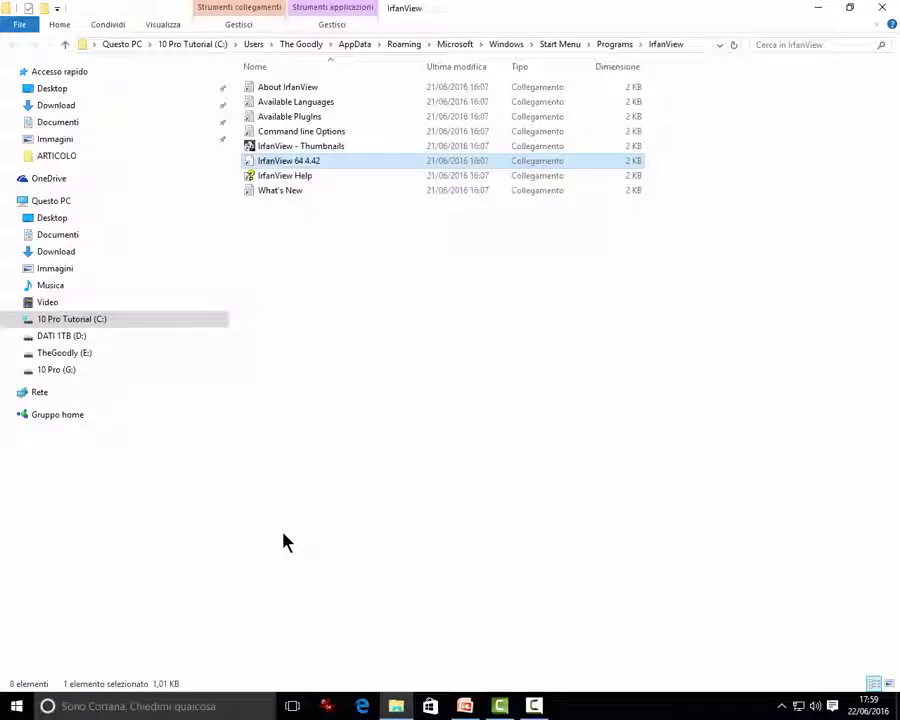
pyautogui.click(886, 14)
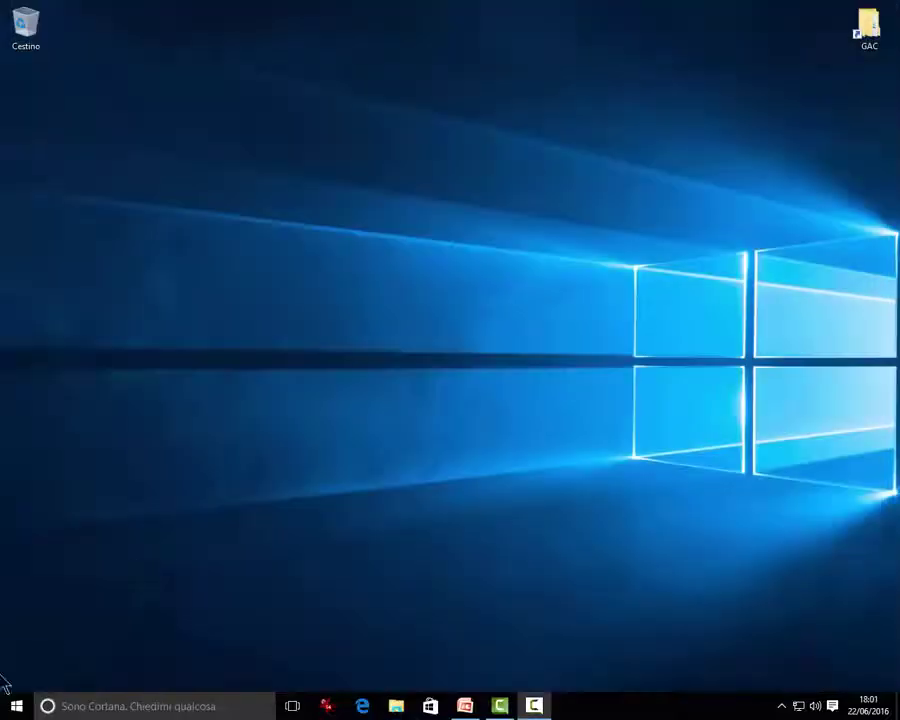
# - Examine the extra options for IrfanView 64 4.42 in all apps, including Esegui come amministratore, and close Start
pyautogui.click(16, 706)
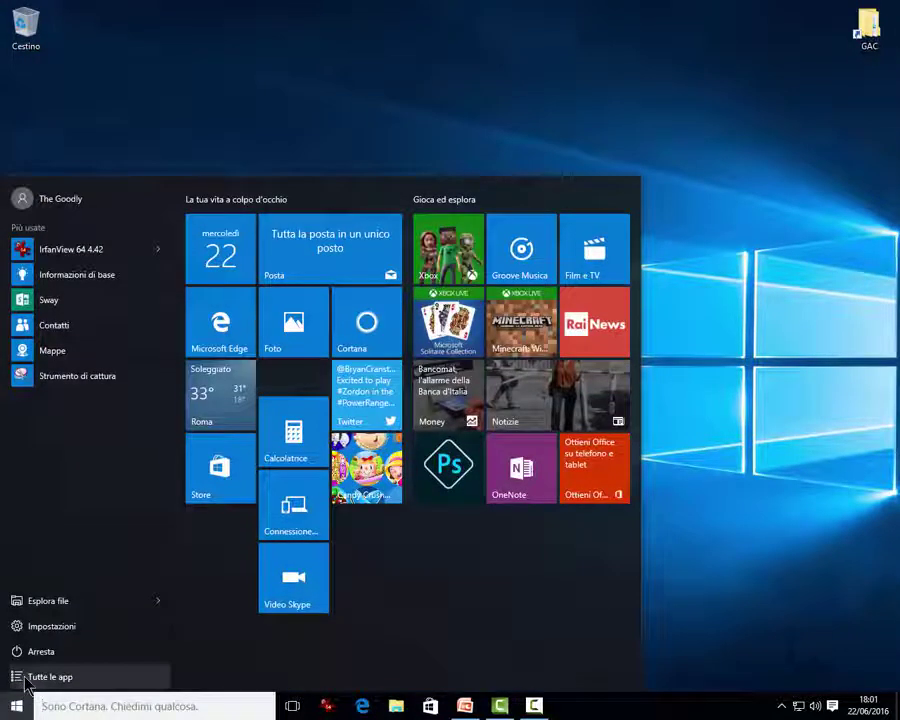
pyautogui.click(24, 677)
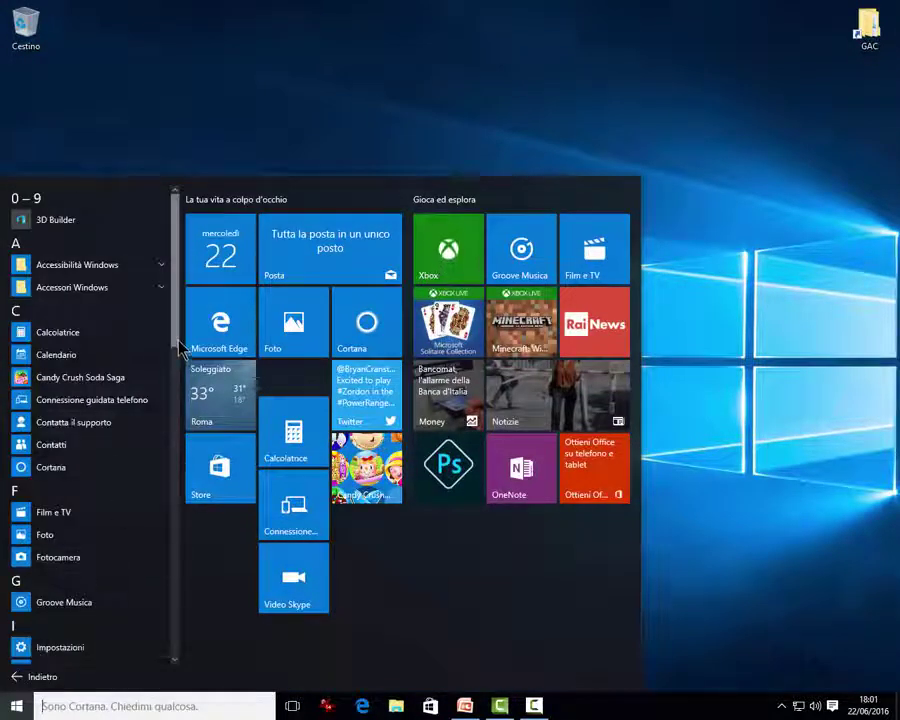
pyautogui.moveTo(175, 345); pyautogui.dragTo(160, 448)
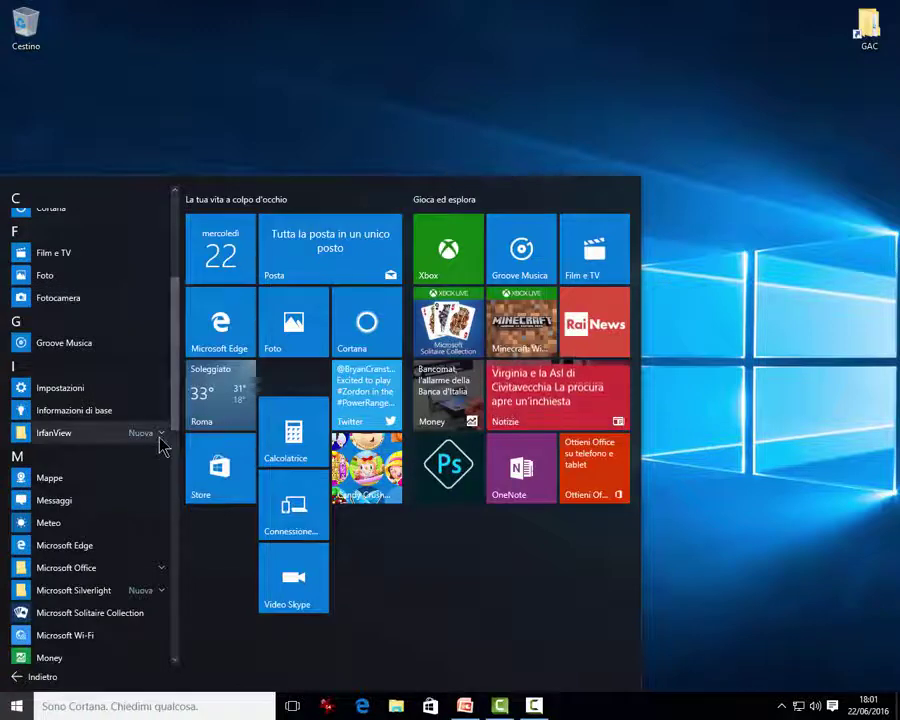
pyautogui.click(160, 440)
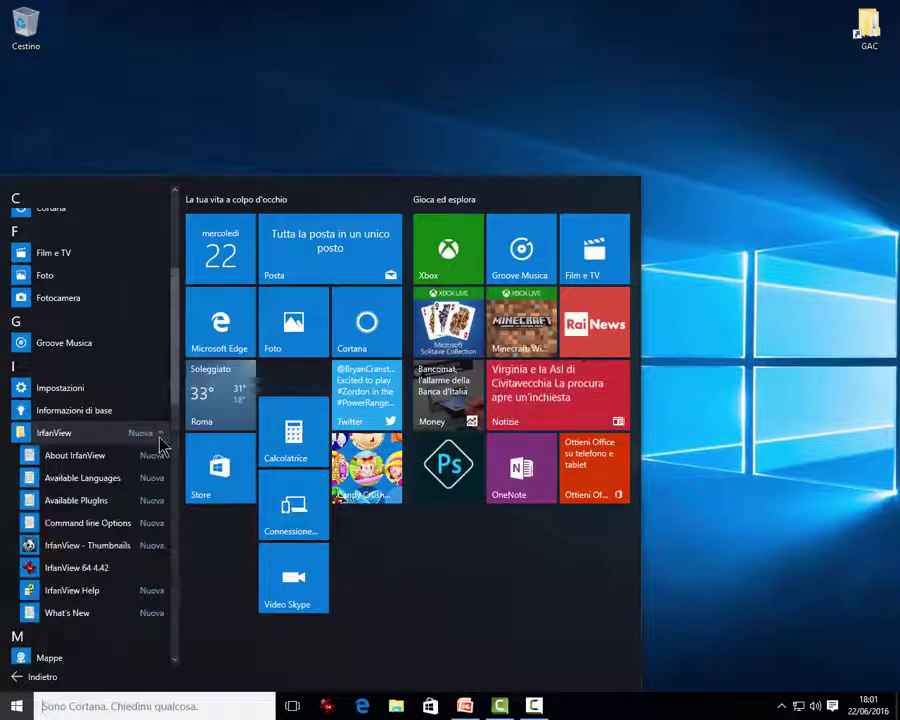
pyautogui.rightClick(82, 569)
pyautogui.moveTo(199, 474)
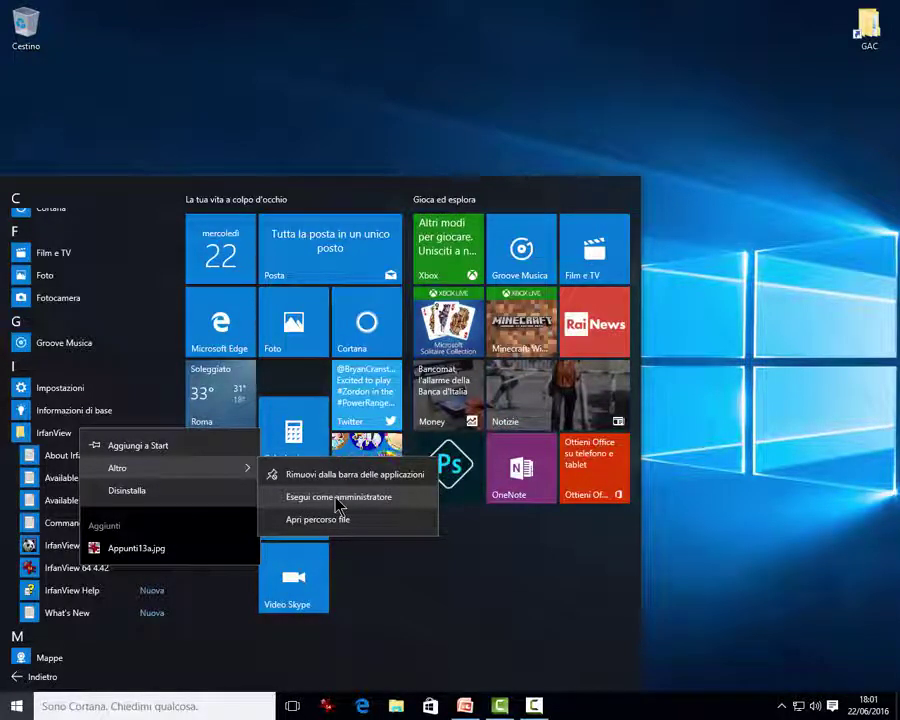
pyautogui.press('Escape')
pyautogui.press('Escape')
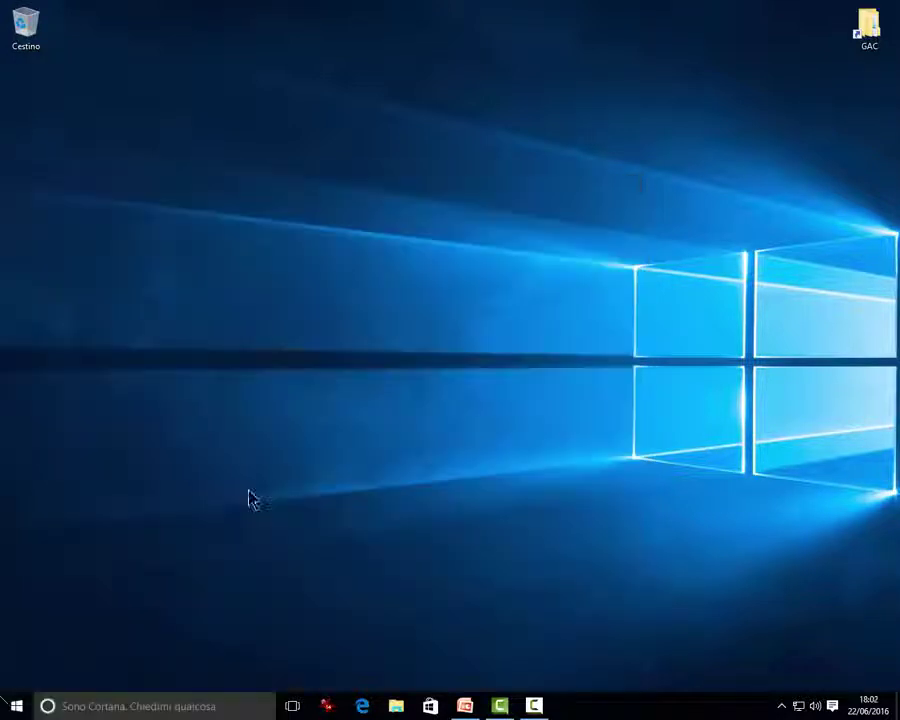
# - Open the Start page of the Personalizzazione settings from the Start menu's Impostazioni
pyautogui.click(16, 706)
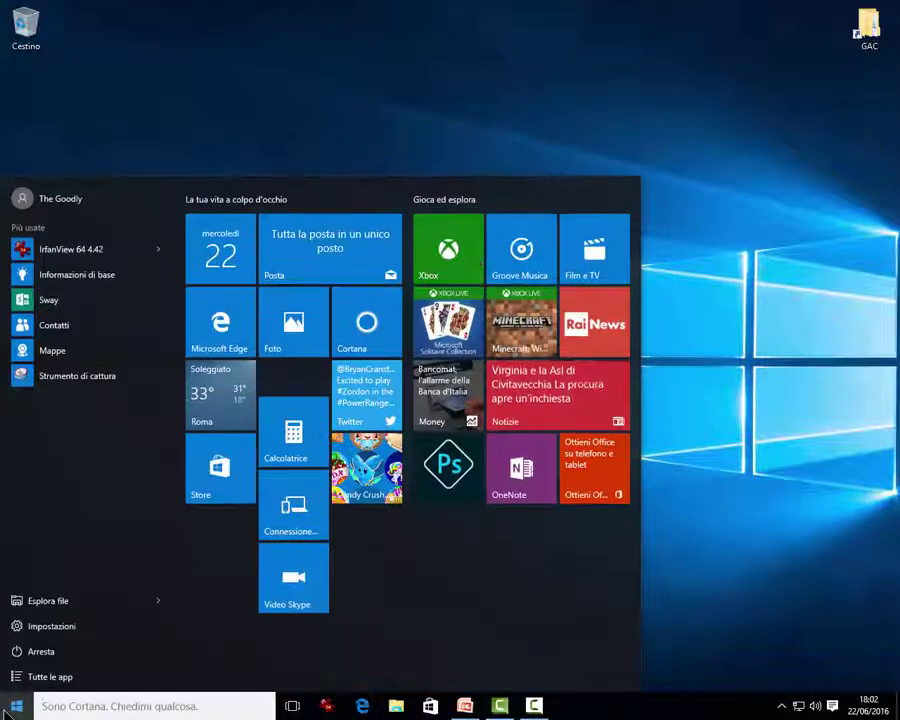
pyautogui.click(45, 627)
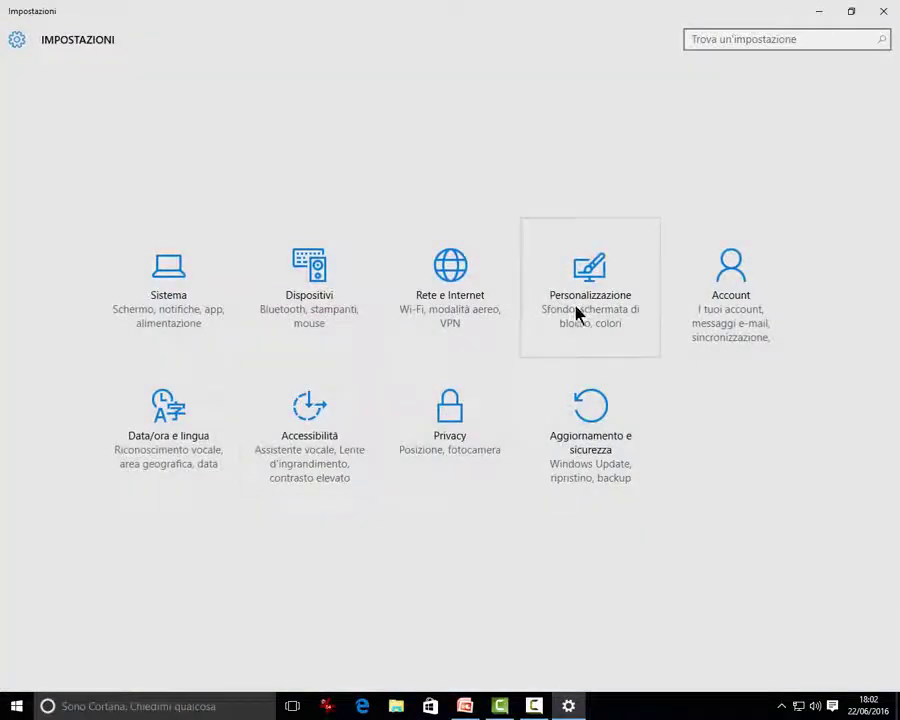
pyautogui.click(578, 313)
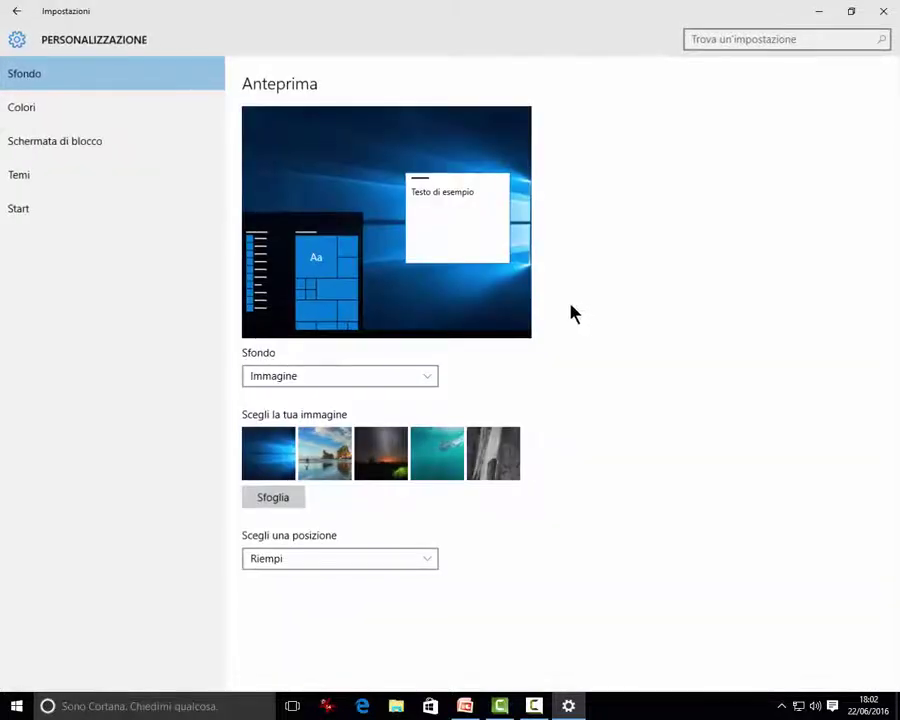
pyautogui.click(34, 214)
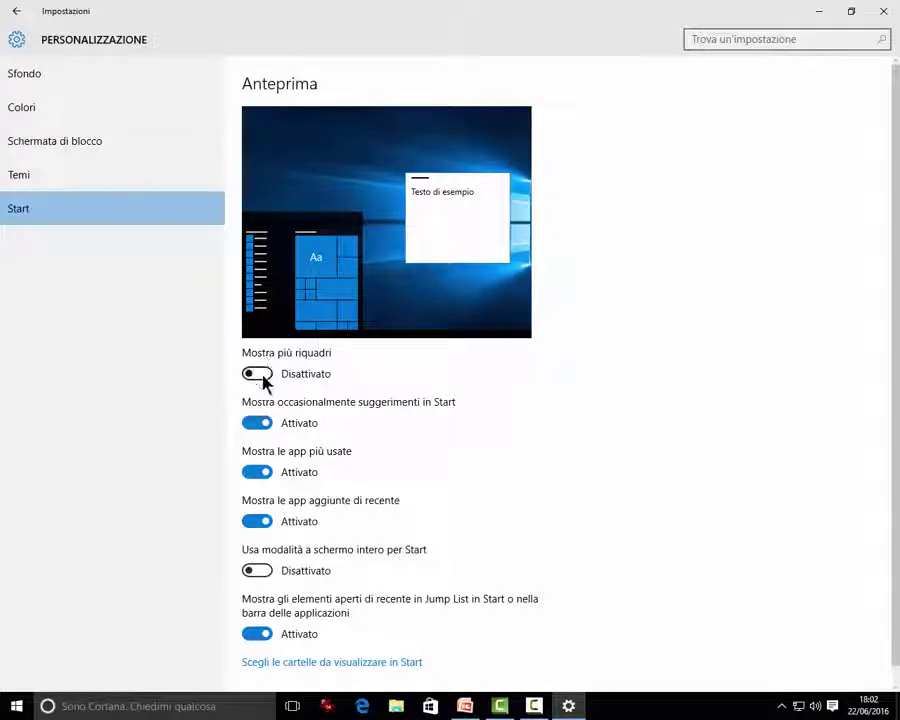
# - Try Mostra più riquadri on and off to compare the Start preview, leaving the option off
pyautogui.click(258, 375)
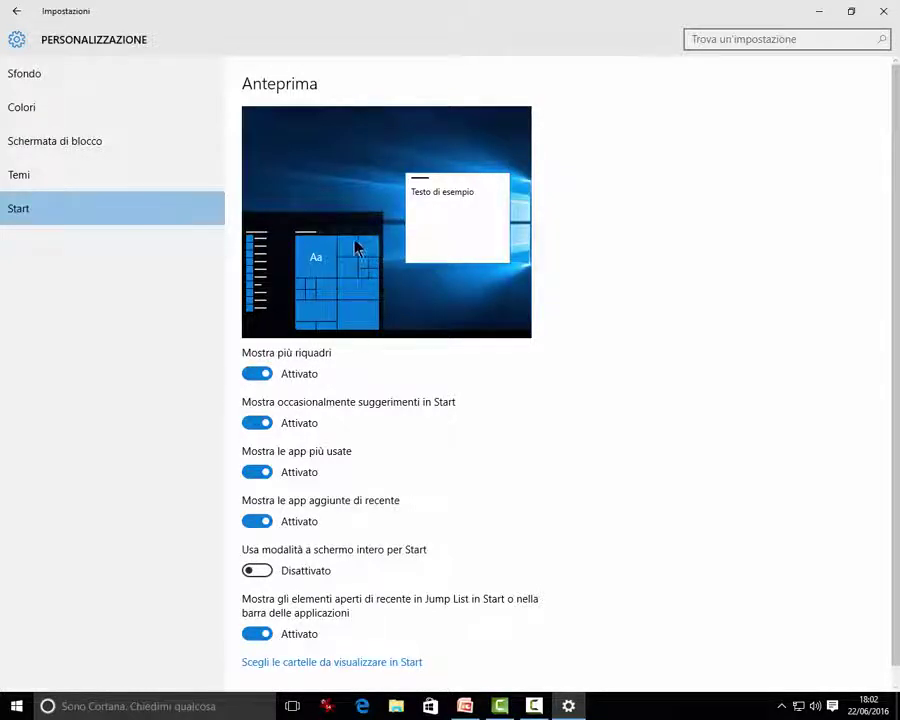
pyautogui.click(246, 378)
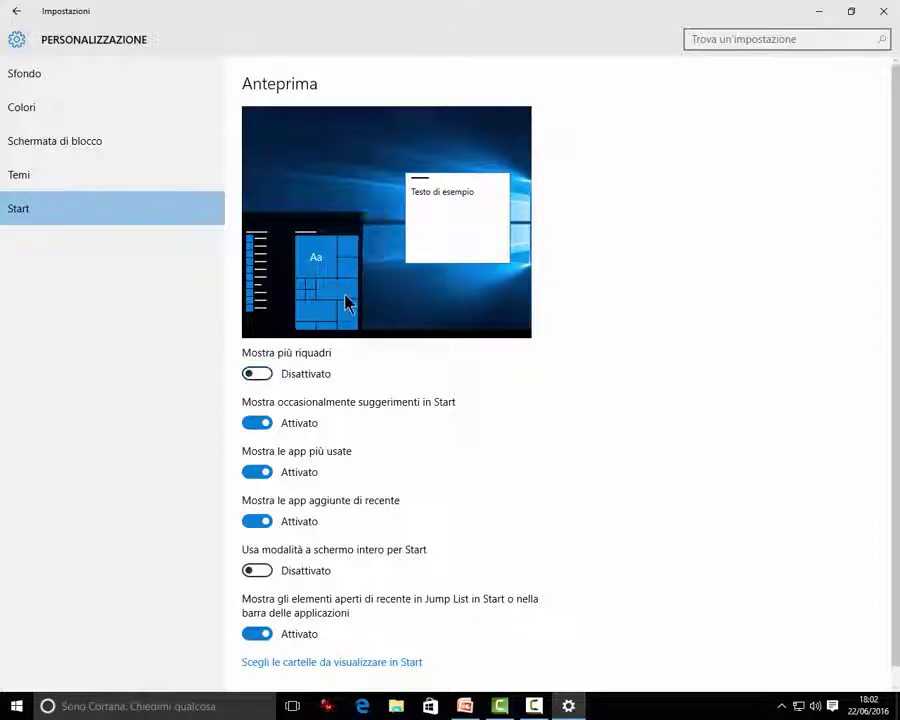
pyautogui.click(263, 378)
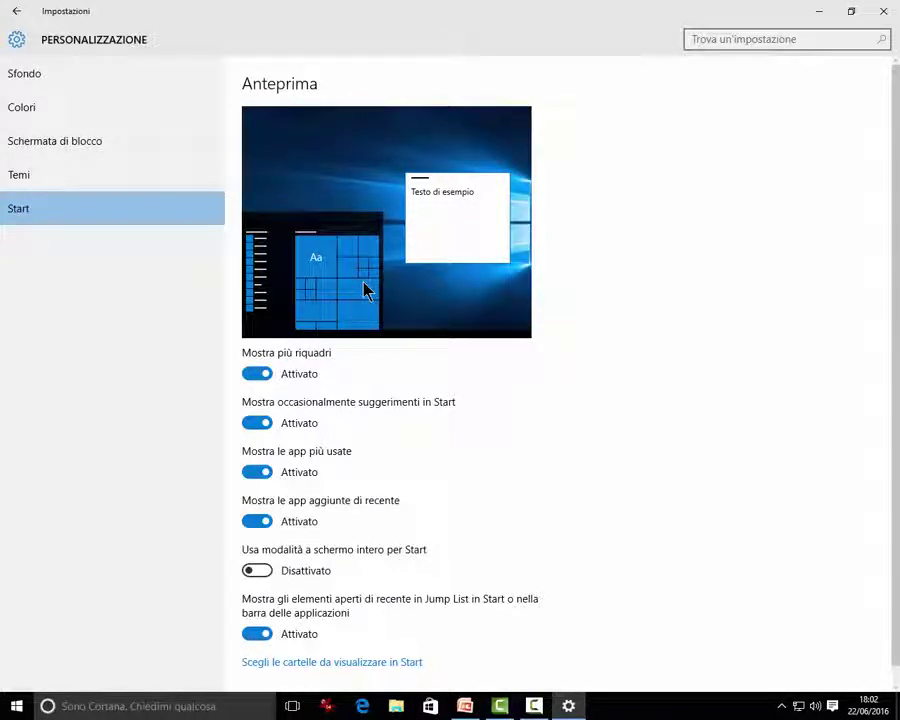
pyautogui.click(257, 375)
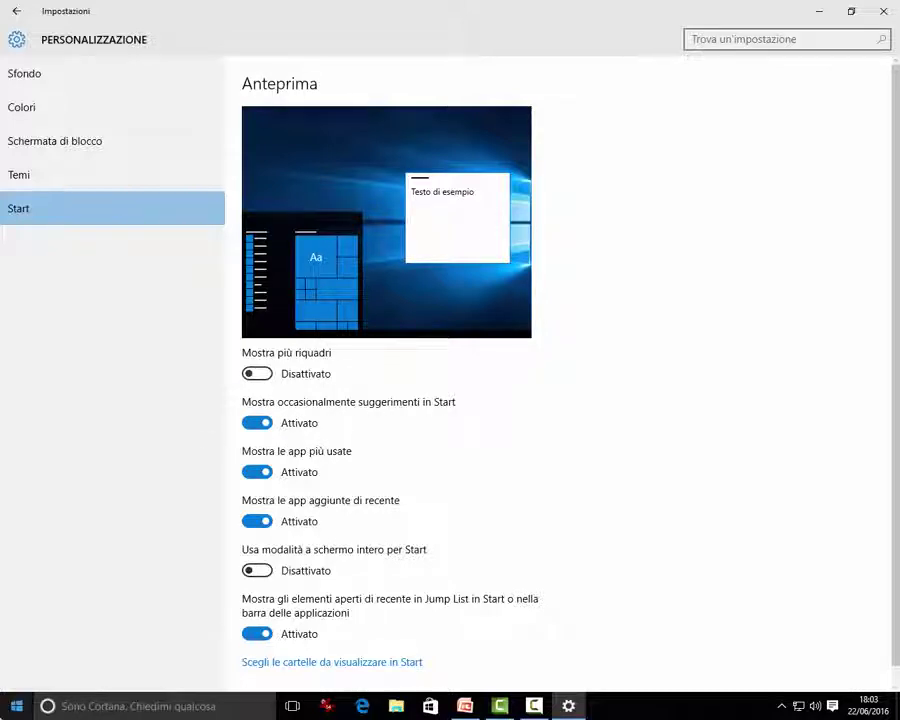
# - View the Più usate list in the Start menu and close Start
pyautogui.press('super')
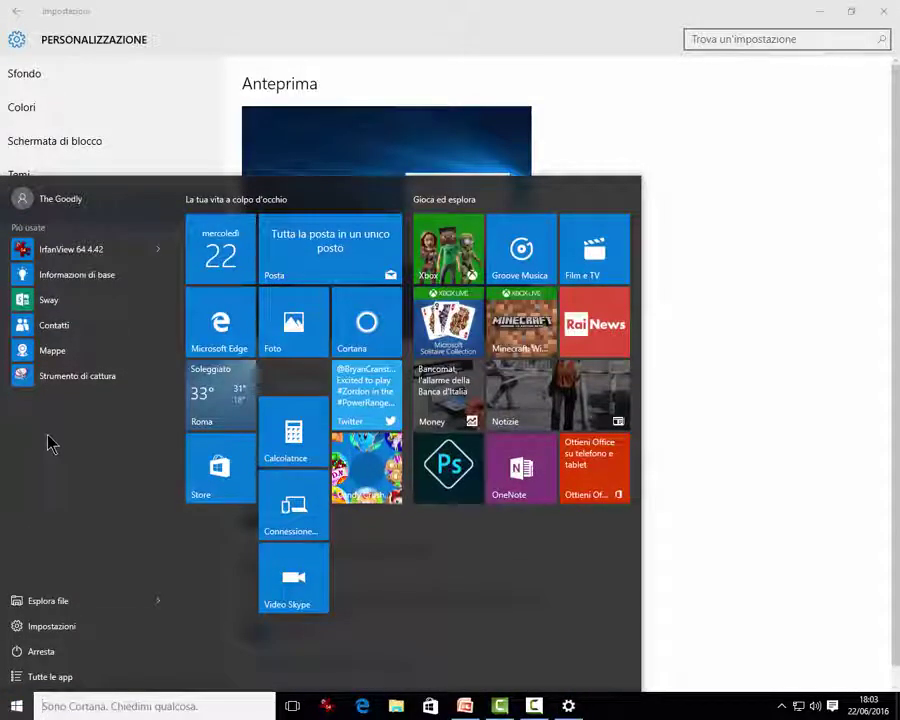
pyautogui.click(692, 469)
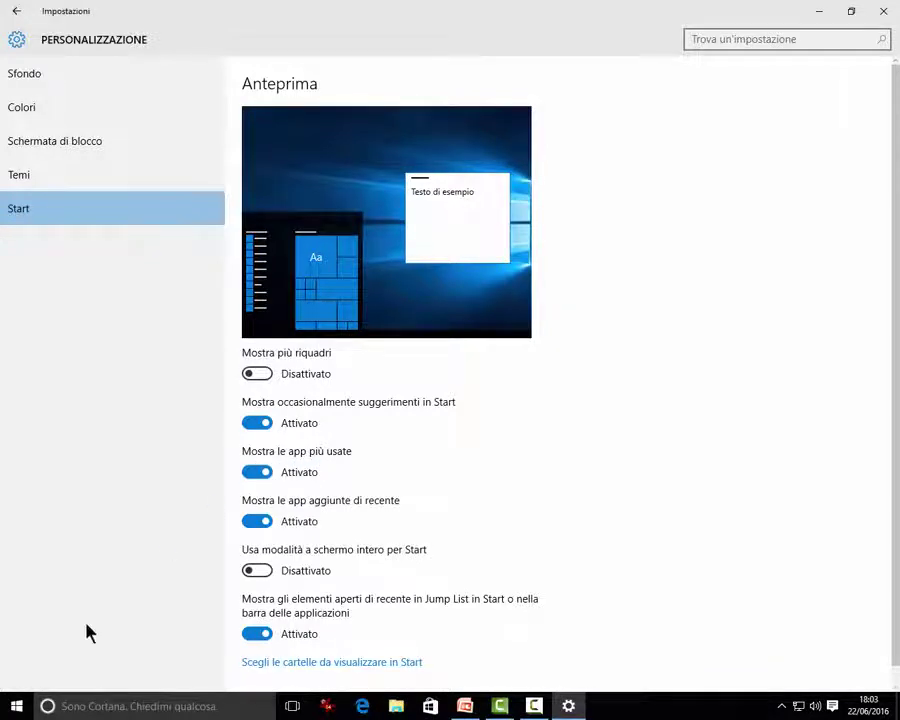
pyautogui.click(17, 705)
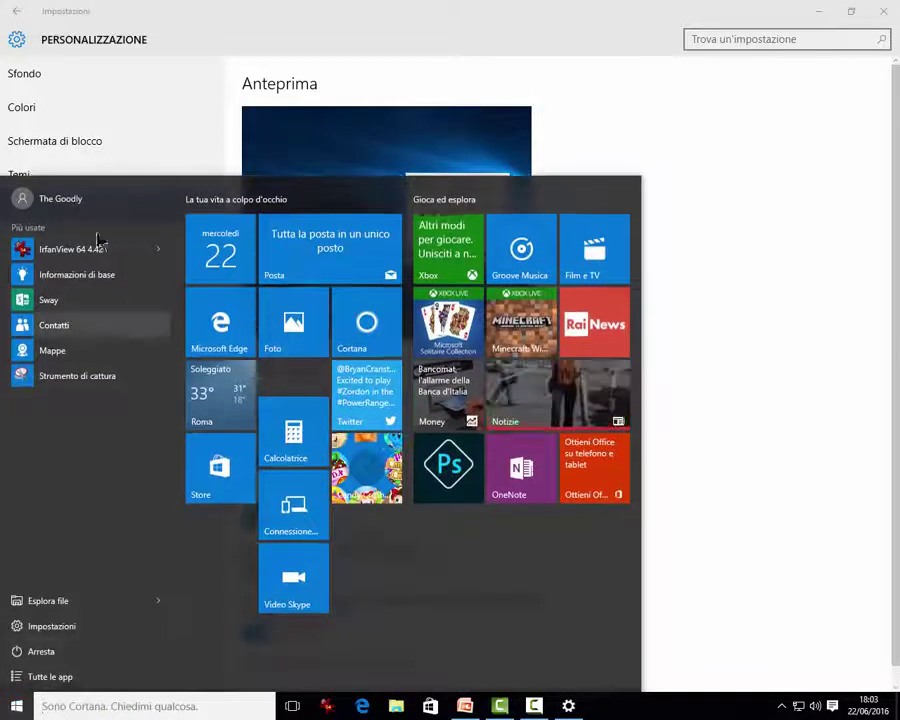
pyautogui.click(712, 408)
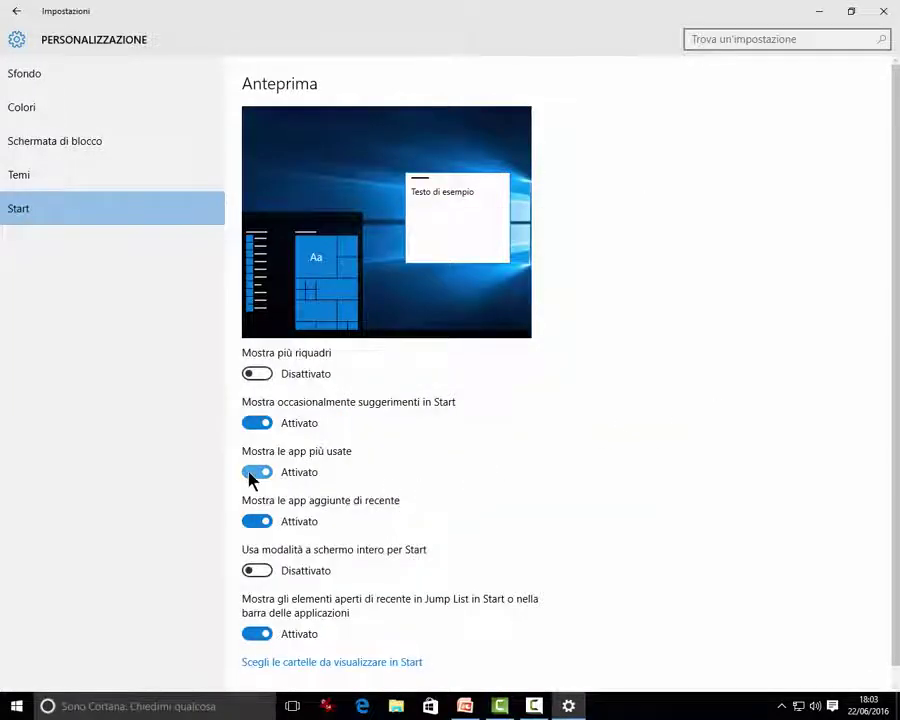
# - Turn off Mostra le app più usate and check the Start menu without the most-used apps list
pyautogui.click(17, 705)
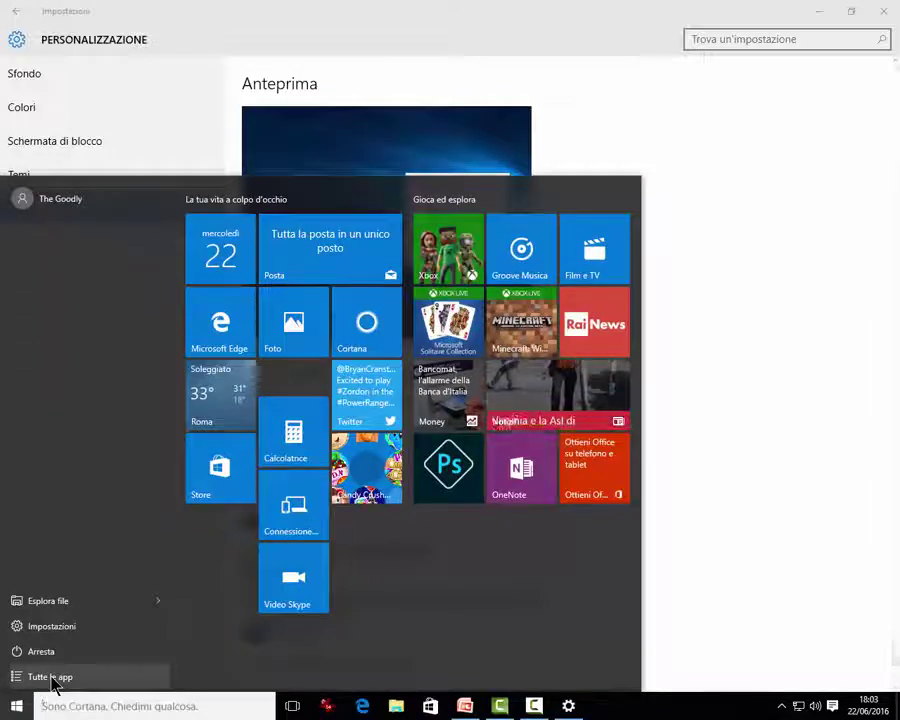
pyautogui.click(785, 436)
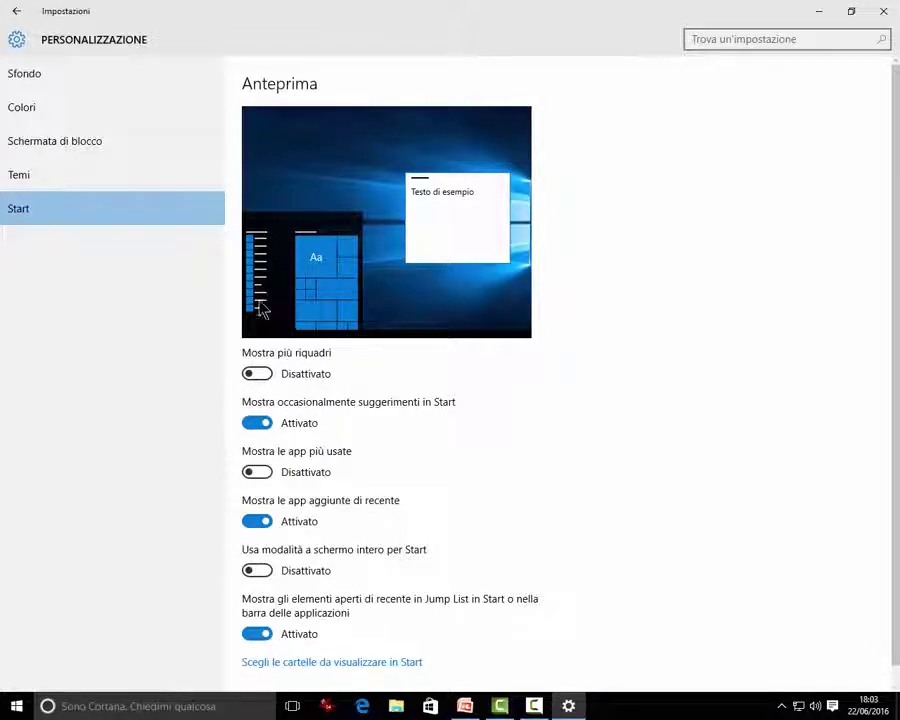
pyautogui.click(15, 705)
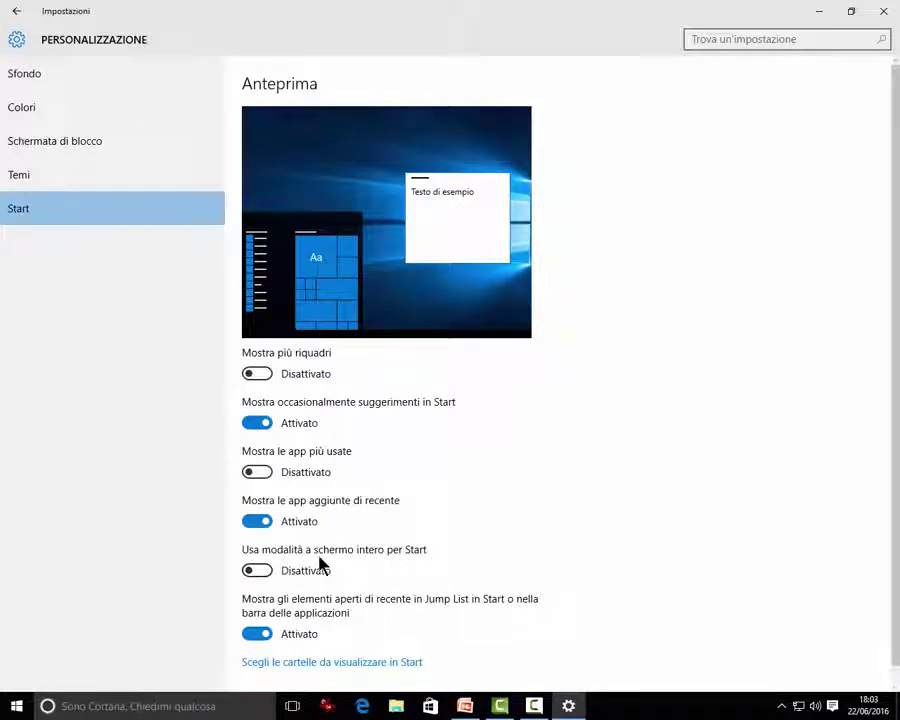
# - Try Usa modalità a schermo intero per Start, view the full-screen Start, and turn the option off again
pyautogui.click(262, 574)
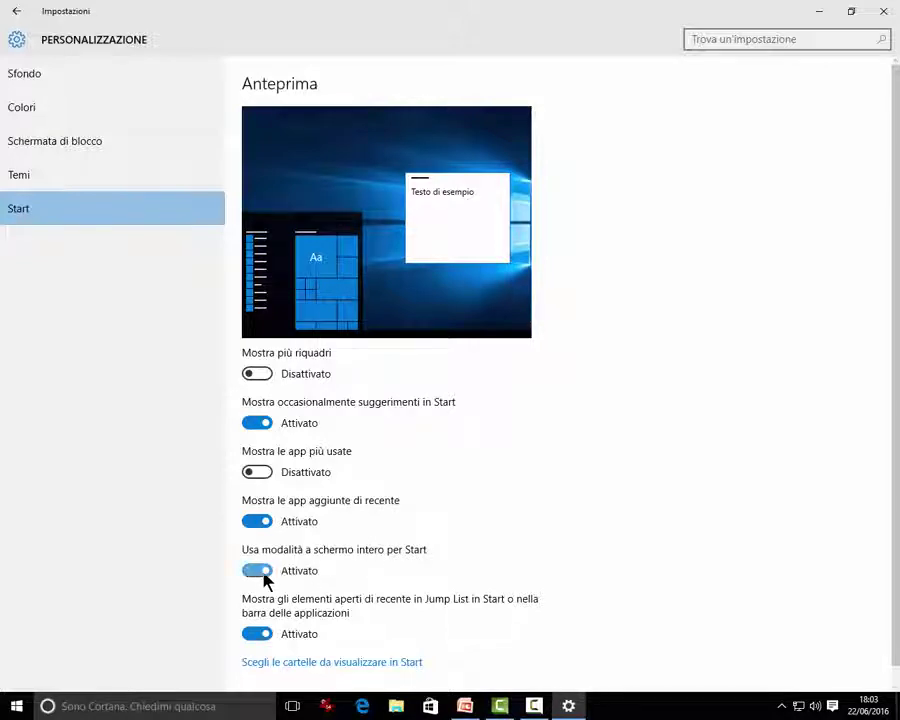
pyautogui.click(12, 707)
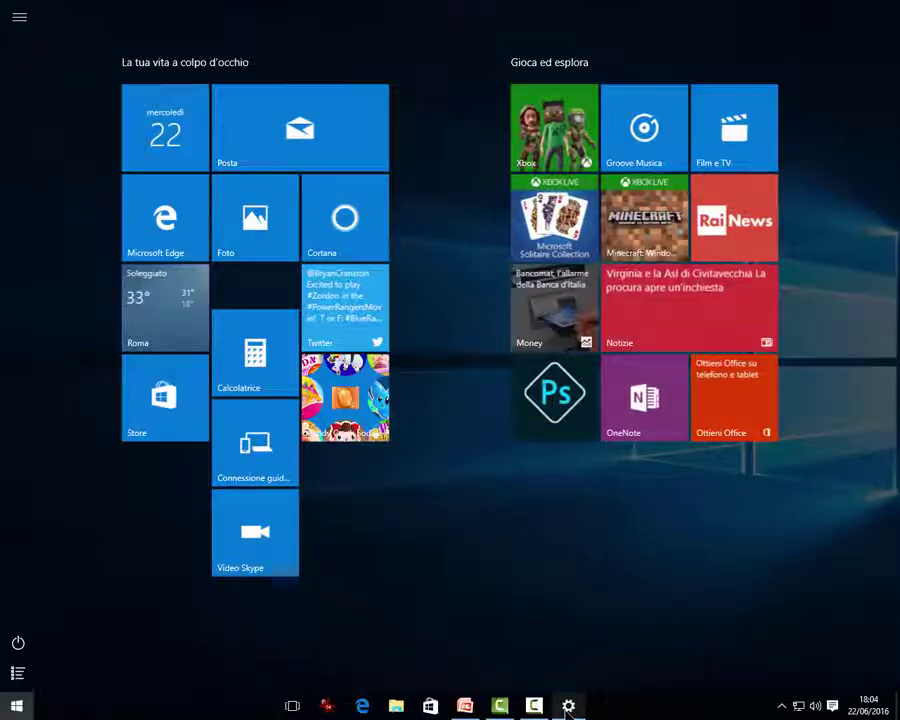
pyautogui.click(12, 707)
pyautogui.click(260, 571)
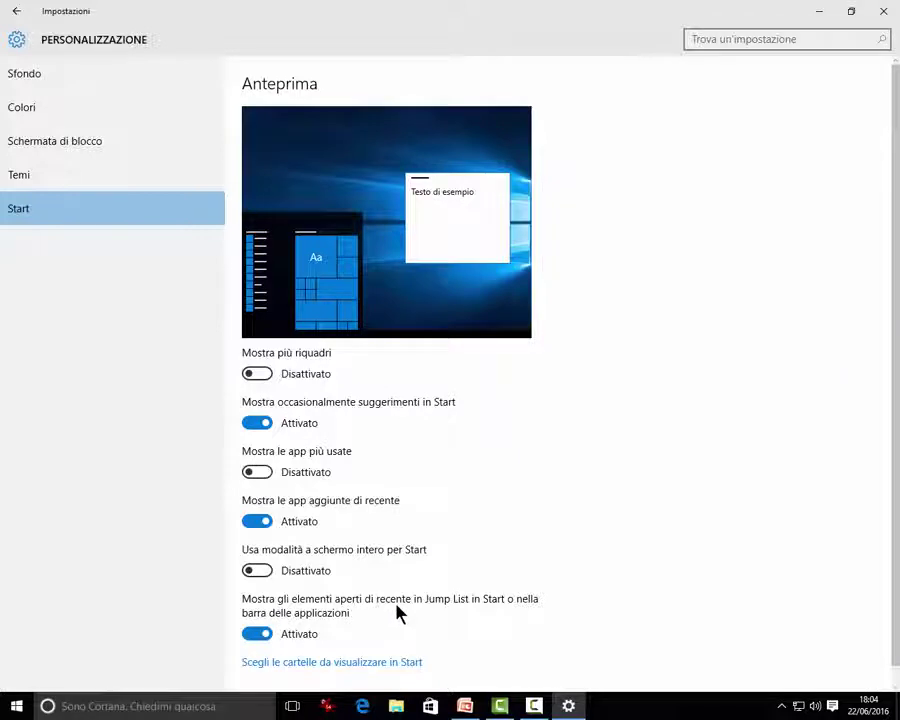
# - Toggle the recently opened items in Jump List option off and on, and view the options for Appunti13a.jpg in IrfanView's taskbar Jump List
pyautogui.click(260, 636)
pyautogui.click(268, 637)
pyautogui.rightClick(326, 706)
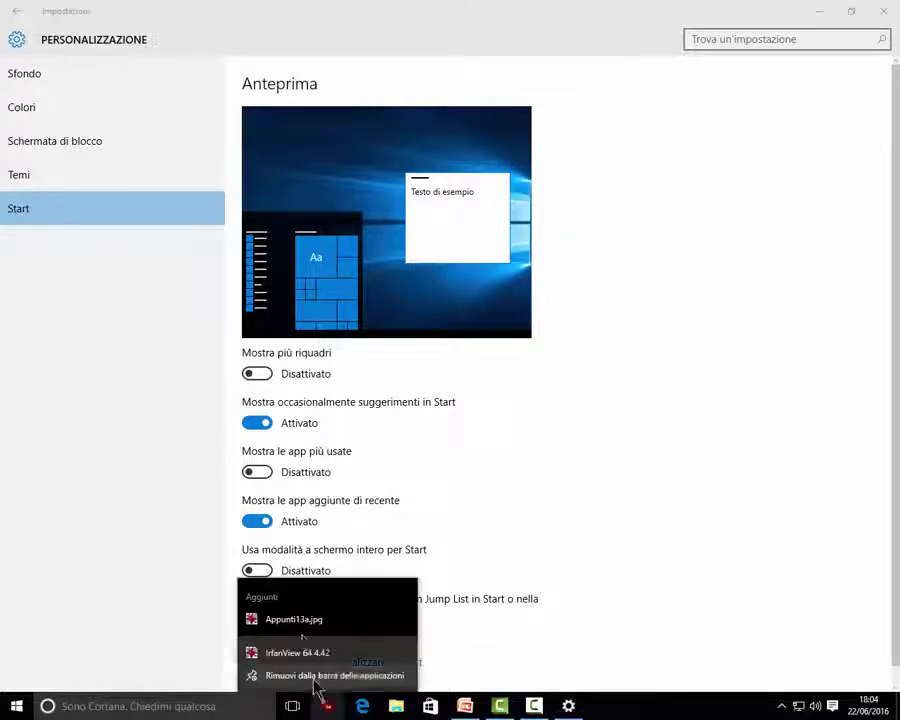
pyautogui.rightClick(298, 622)
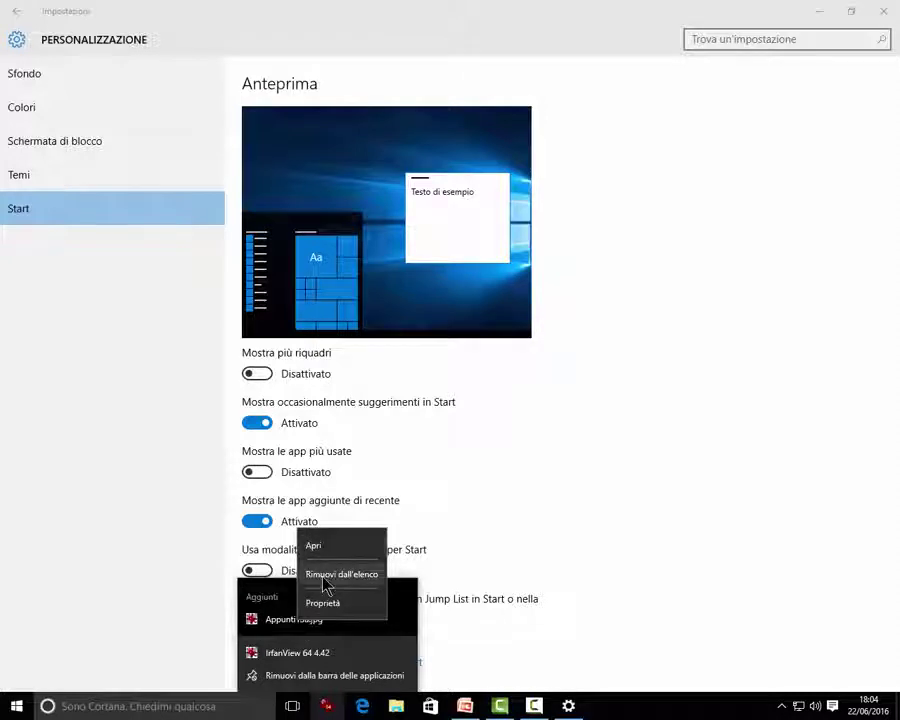
pyautogui.click(14, 710)
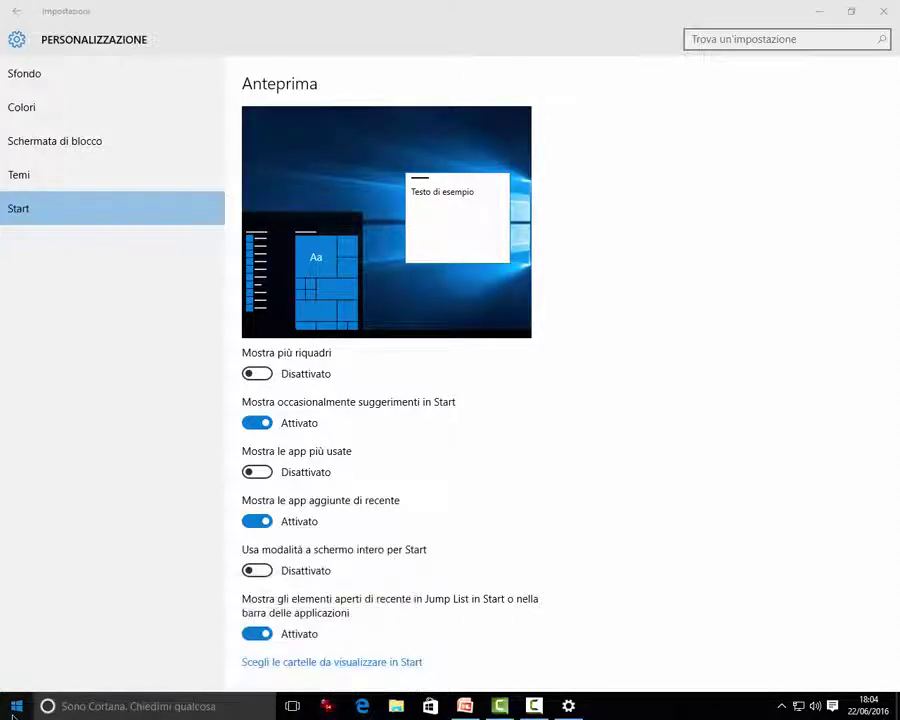
# - Examine the Jump List of IrfanView 64 4.42 inside the IrfanView folder in all apps, and close Start
pyautogui.click(14, 710)
pyautogui.click(14, 679)
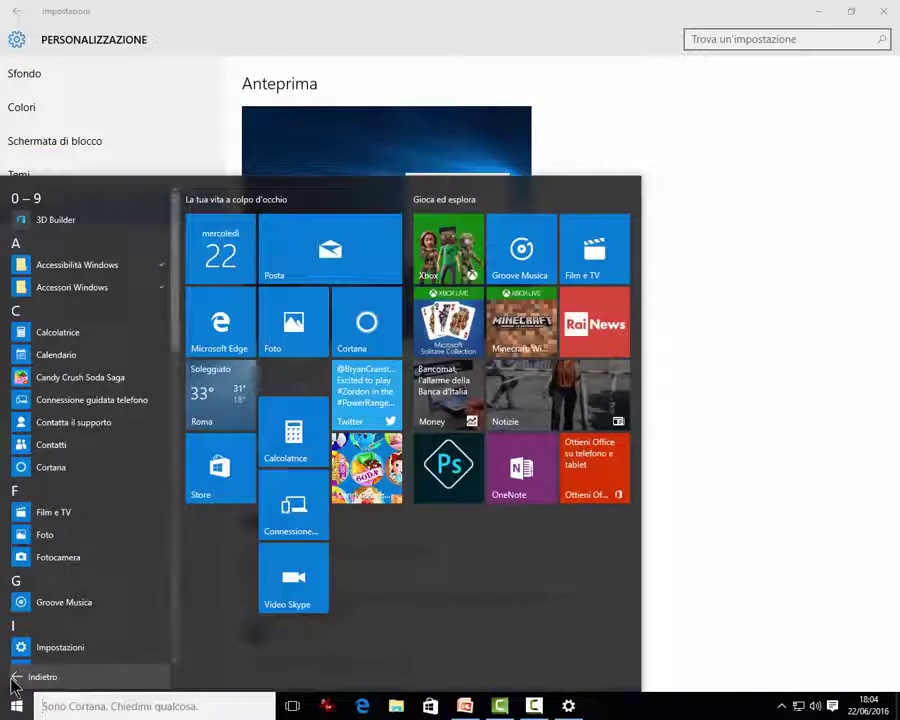
pyautogui.scroll(-3, 20, 650)
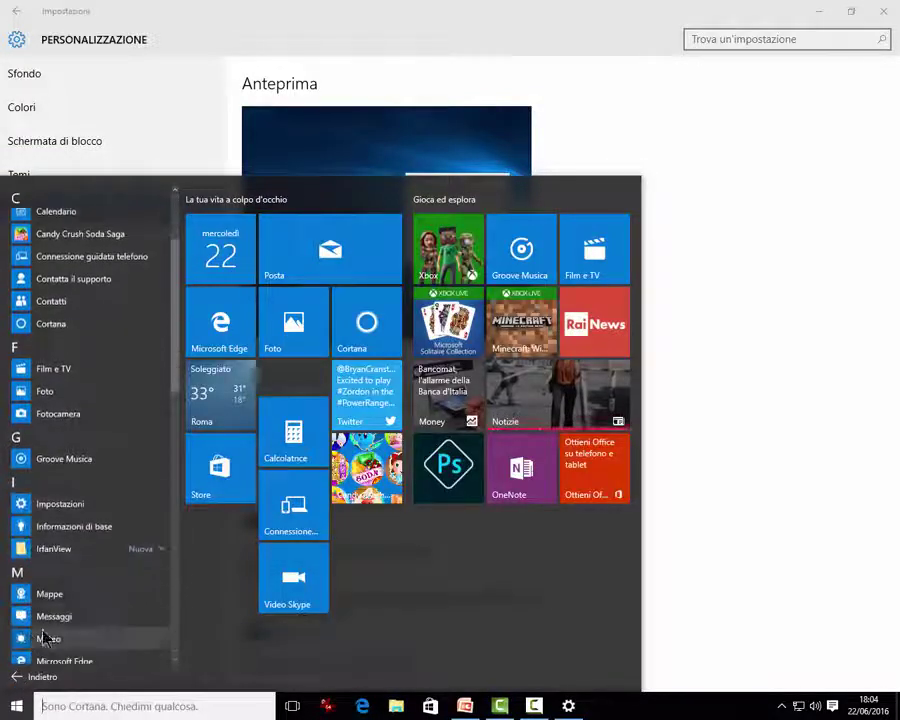
pyautogui.click(161, 553)
pyautogui.scroll(-3, 72, 545)
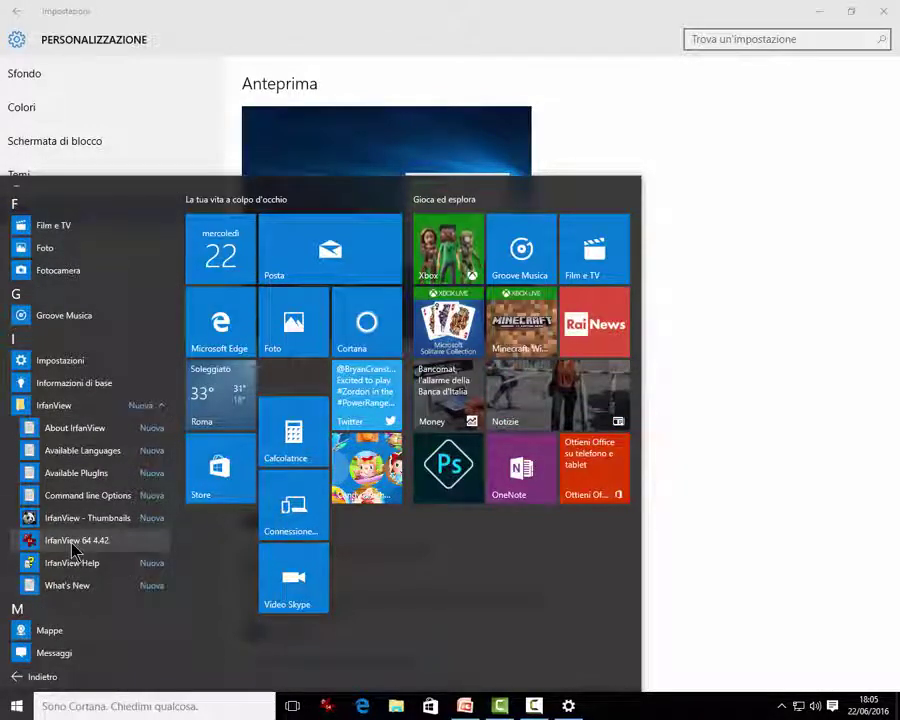
pyautogui.rightClick(72, 549)
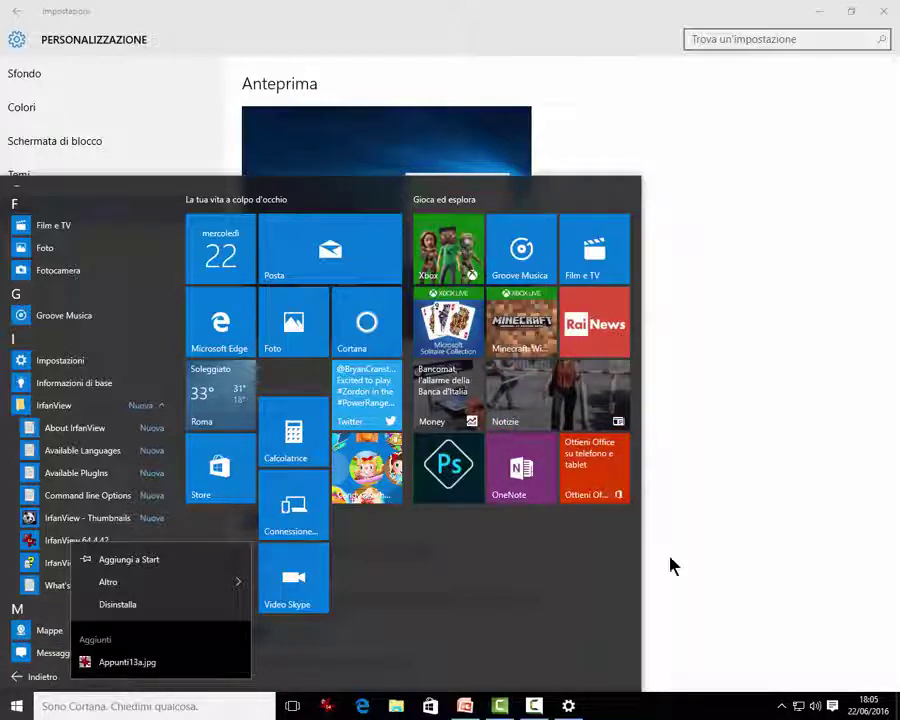
pyautogui.click(743, 557)
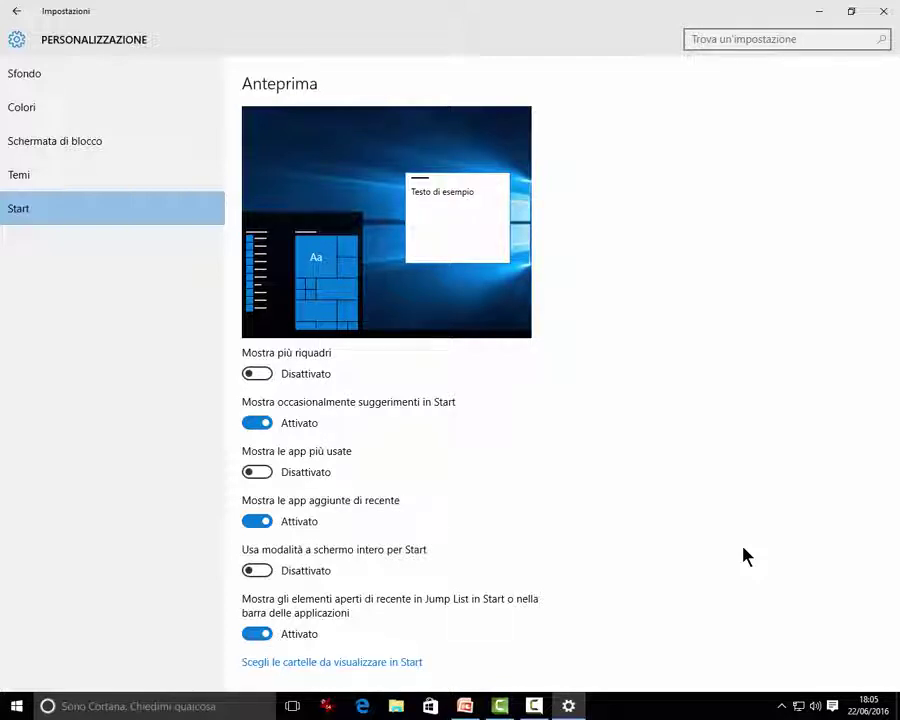
# - Enable Documenti, Download, Musica, Immagini, Video, Gruppo Home, Rete and Cartella personale as Start folders, and check them in the Start menu
pyautogui.click(333, 662)
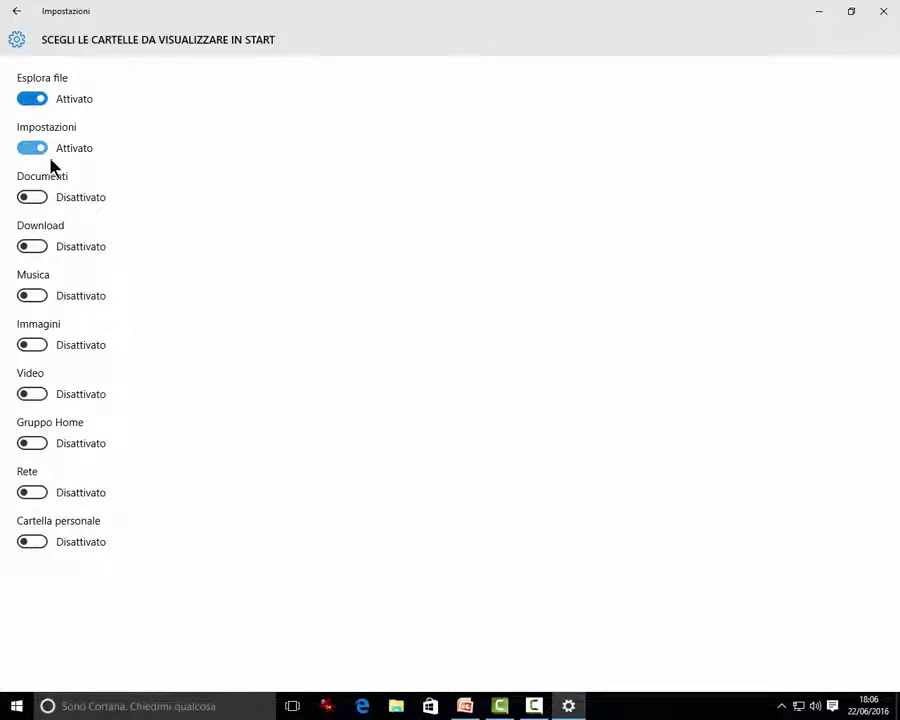
pyautogui.click(41, 197)
pyautogui.click(40, 249)
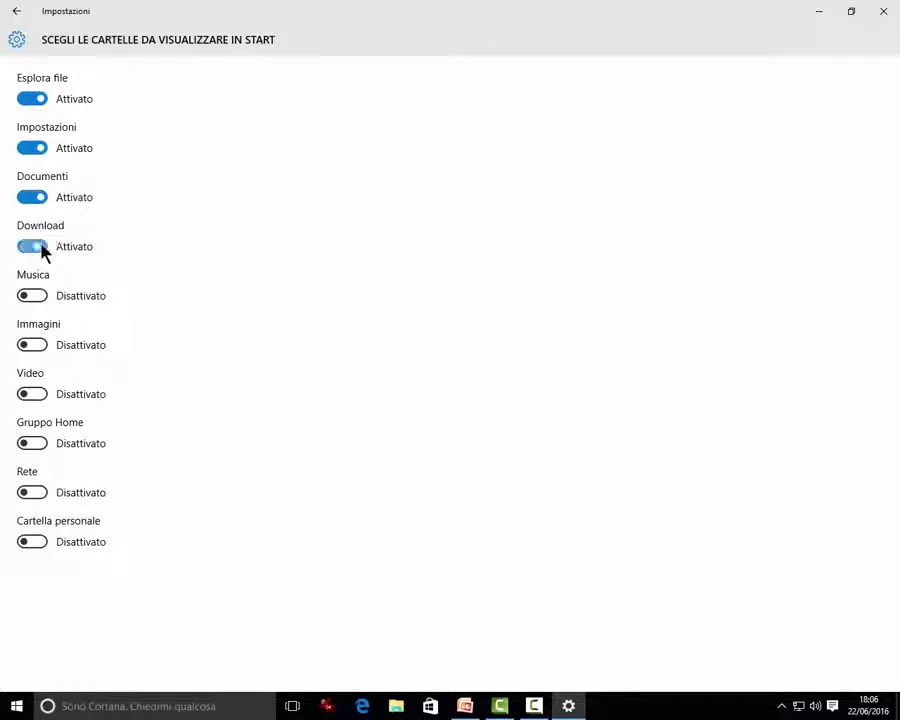
pyautogui.click(38, 300)
pyautogui.click(37, 348)
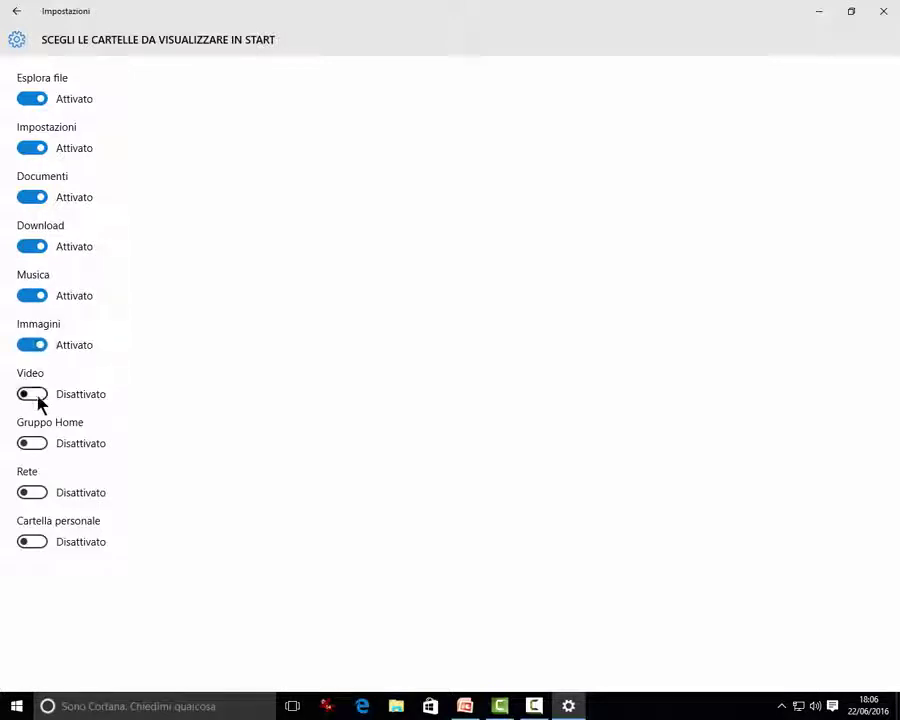
pyautogui.click(38, 400)
pyautogui.click(34, 444)
pyautogui.click(36, 495)
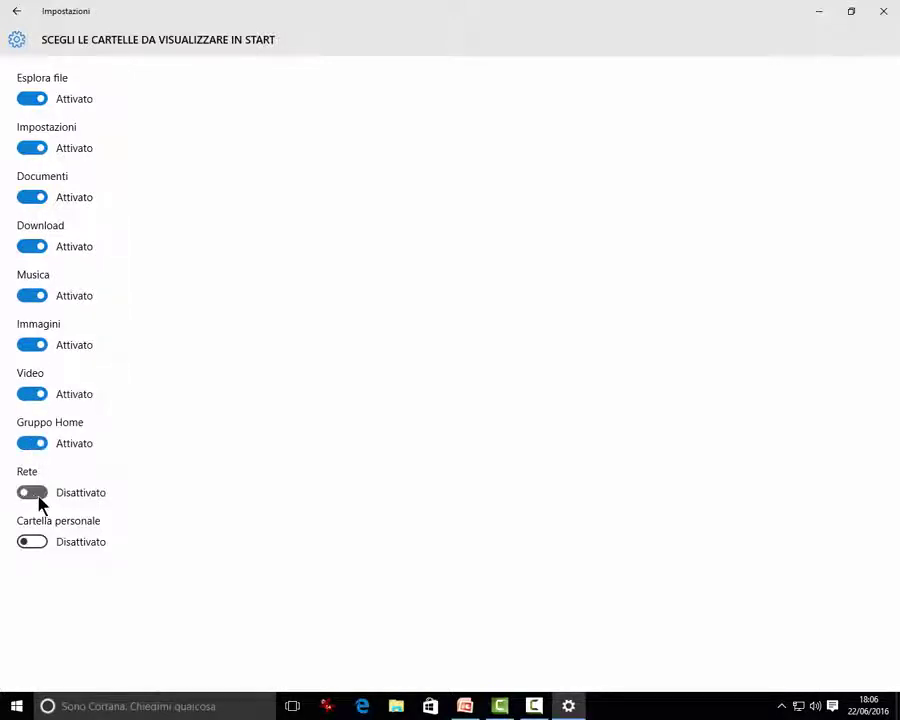
pyautogui.click(36, 544)
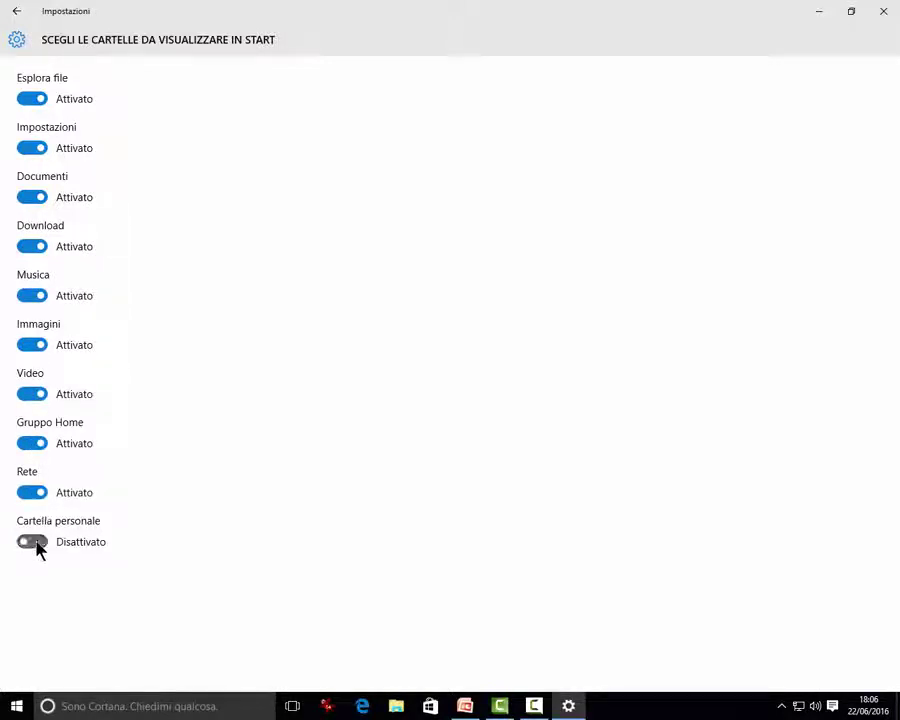
pyautogui.click(16, 706)
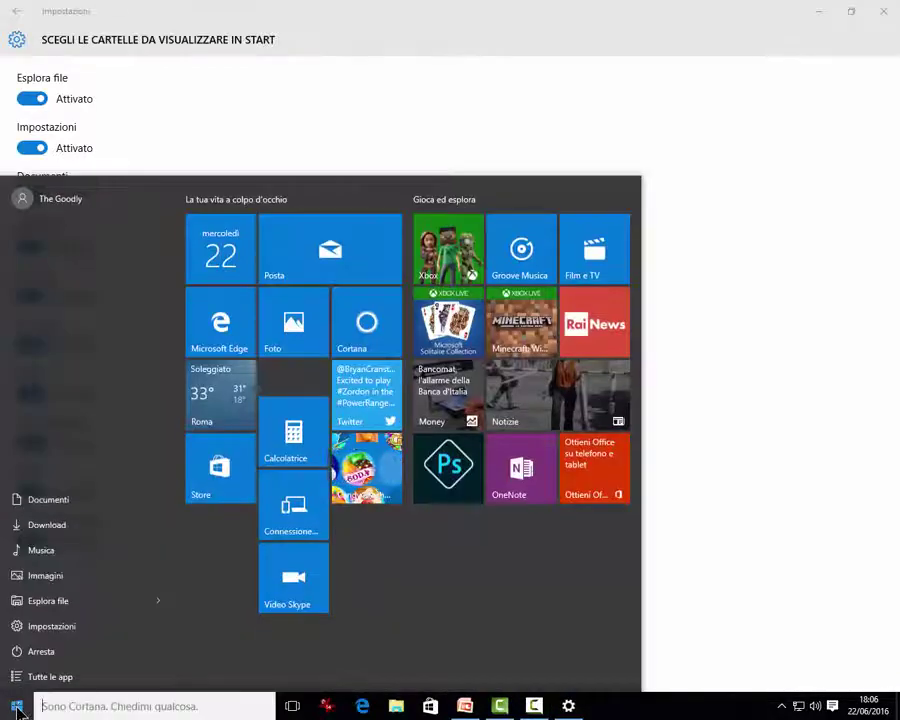